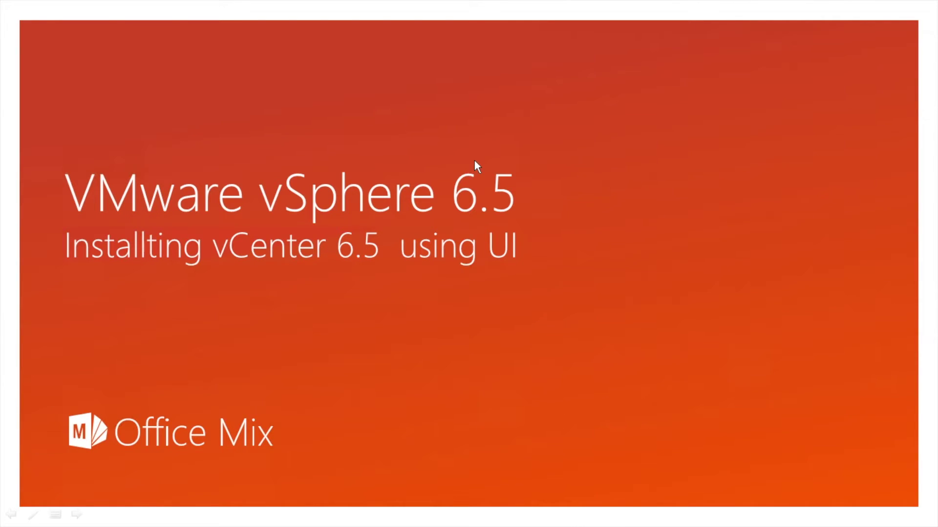
- Play through both vSphere 6.5 intro slides and exit the slide show back to editing
{"action": "left_click", "coordinate": [477, 166]}
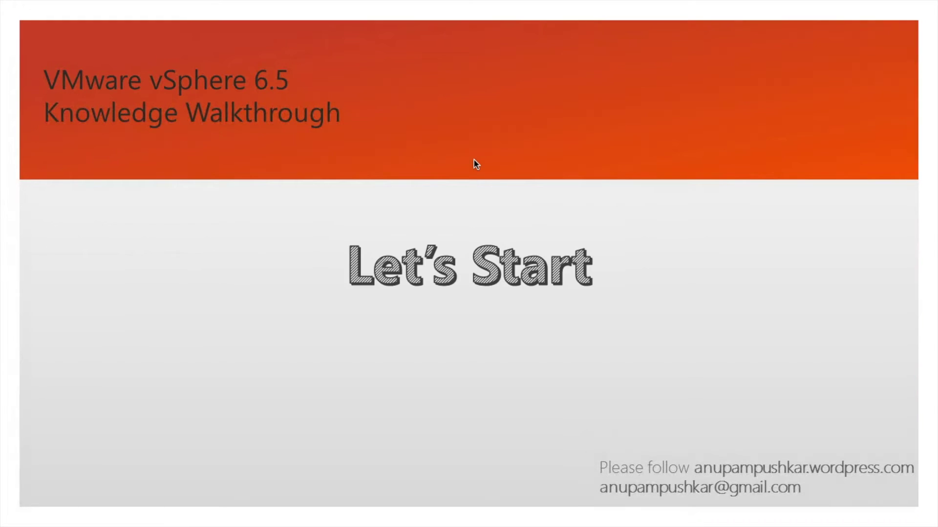
{"action": "left_click", "coordinate": [474, 160]}
{"action": "left_click", "coordinate": [476, 164]}
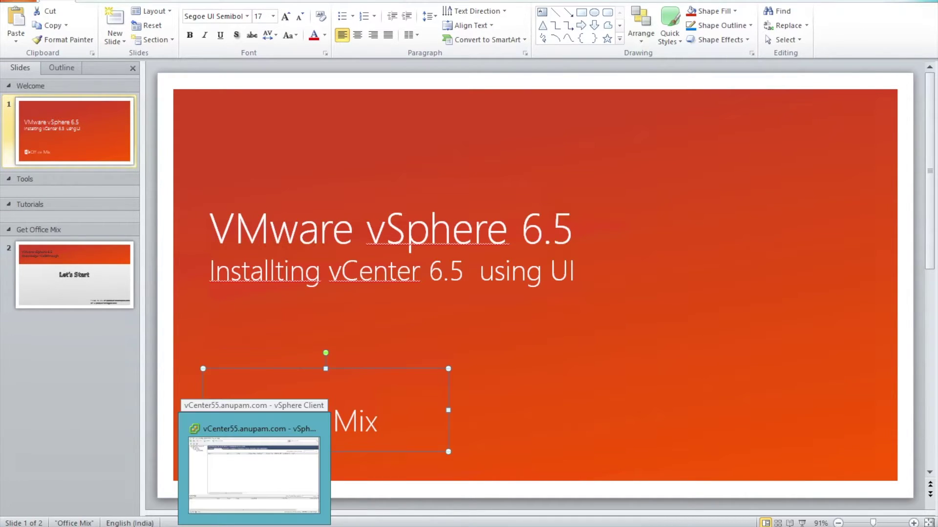
- Browse to H:\CDROM\vcsa-ui-installer\win32 on SSD2 and launch the installer application
{"action": "key", "text": "super+e"}
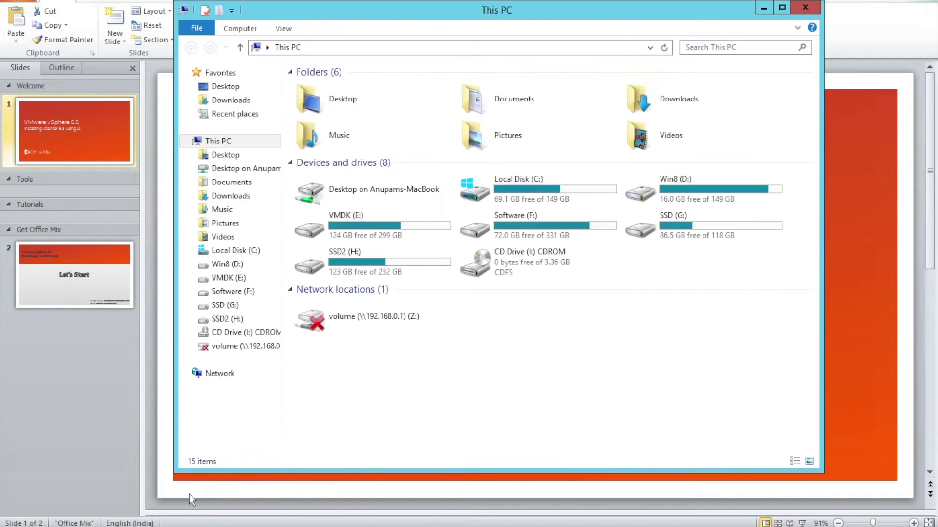
{"action": "double_click", "coordinate": [345, 267]}
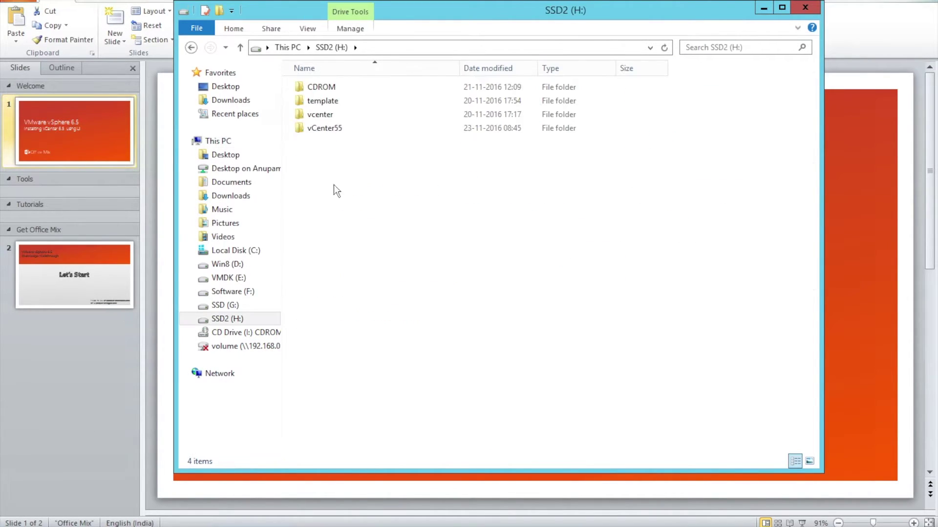
{"action": "left_click", "coordinate": [321, 89]}
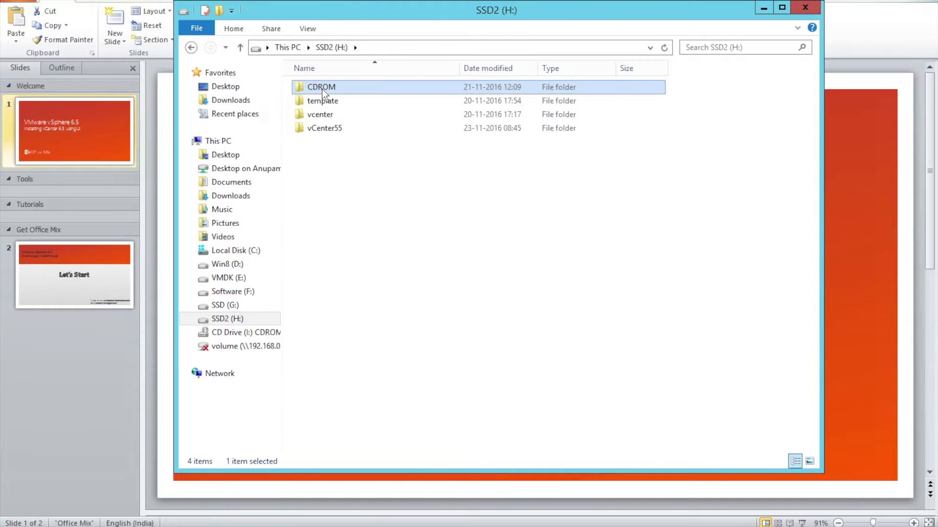
{"action": "double_click", "coordinate": [308, 91]}
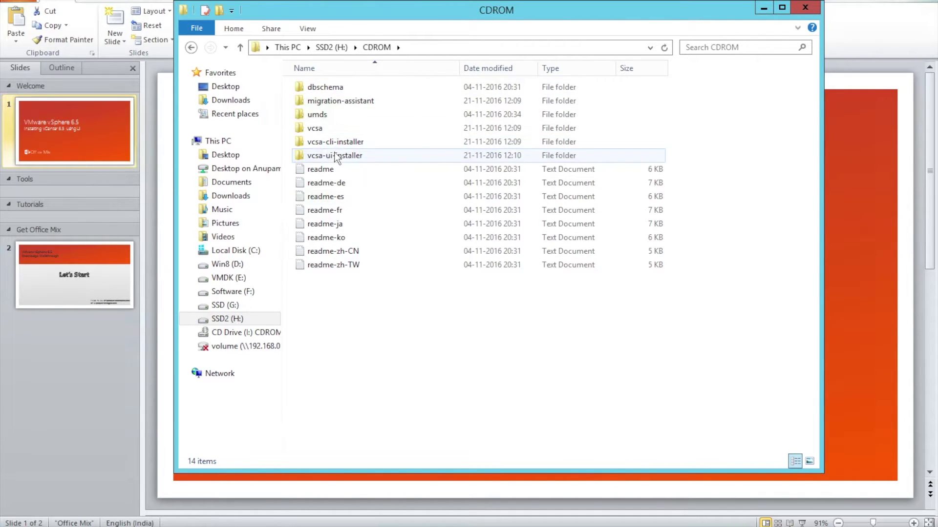
{"action": "double_click", "coordinate": [331, 156]}
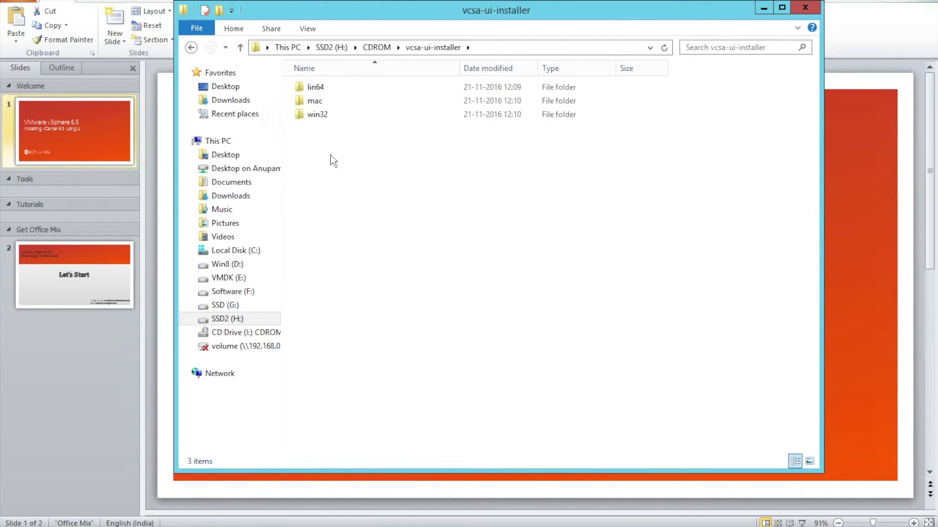
{"action": "double_click", "coordinate": [318, 115]}
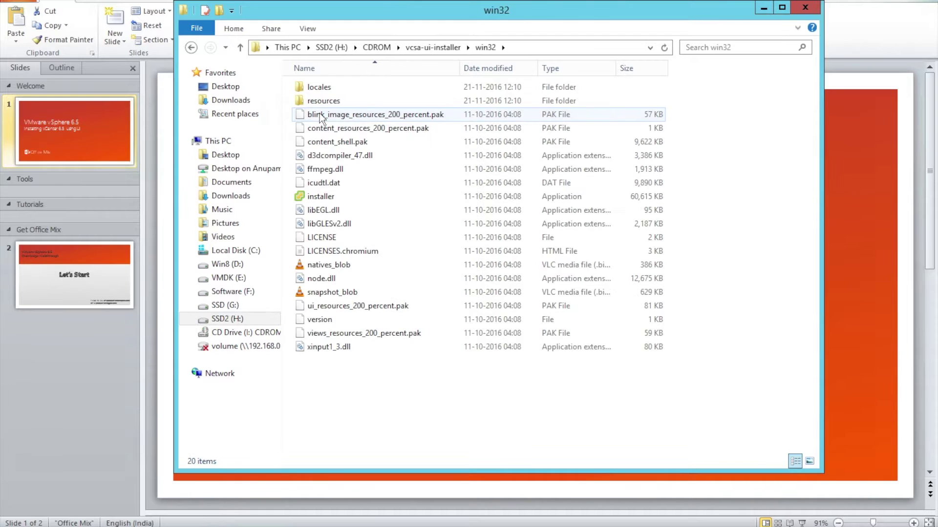
{"action": "left_click", "coordinate": [323, 197]}
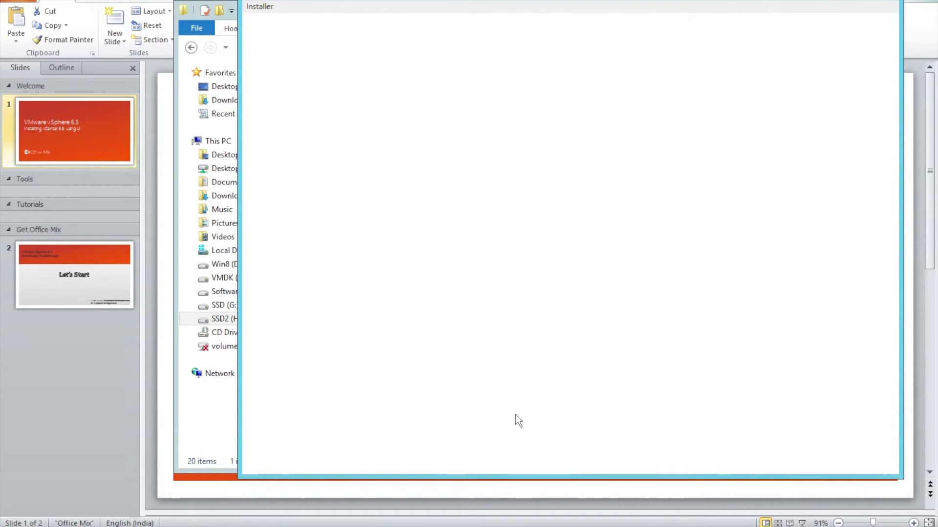
- Position the installer window, choose Install, and continue past the Stage 1 Introduction page
{"action": "left_click_drag", "start_coordinate": [553, 7], "coordinate": [469, 21]}
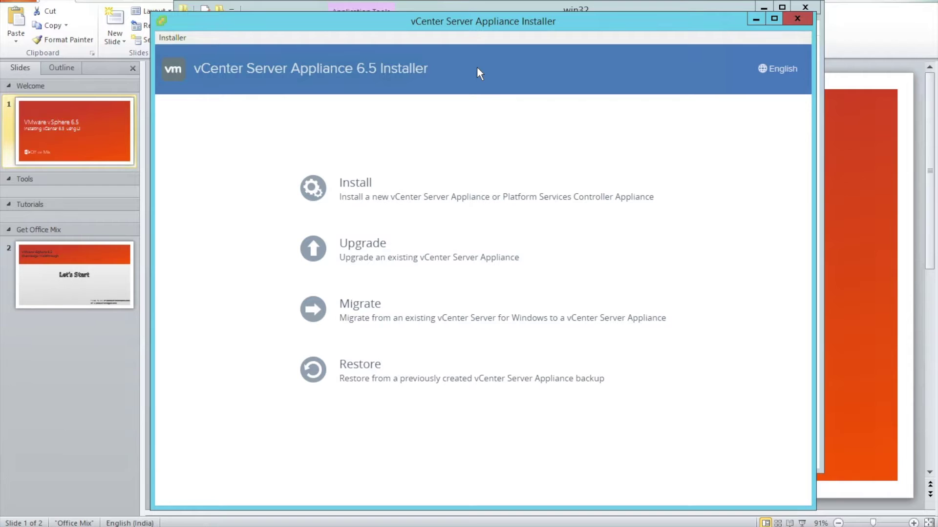
{"action": "left_click", "coordinate": [360, 183]}
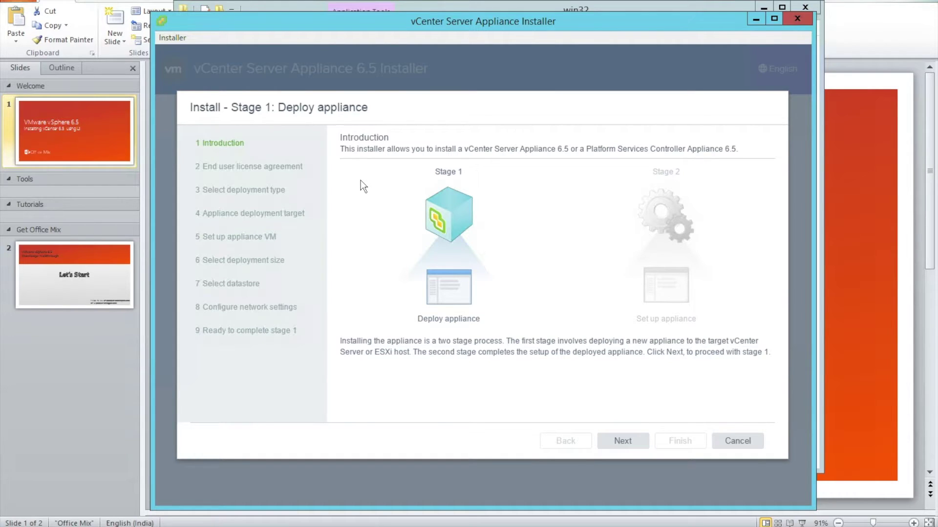
{"action": "left_click", "coordinate": [624, 441]}
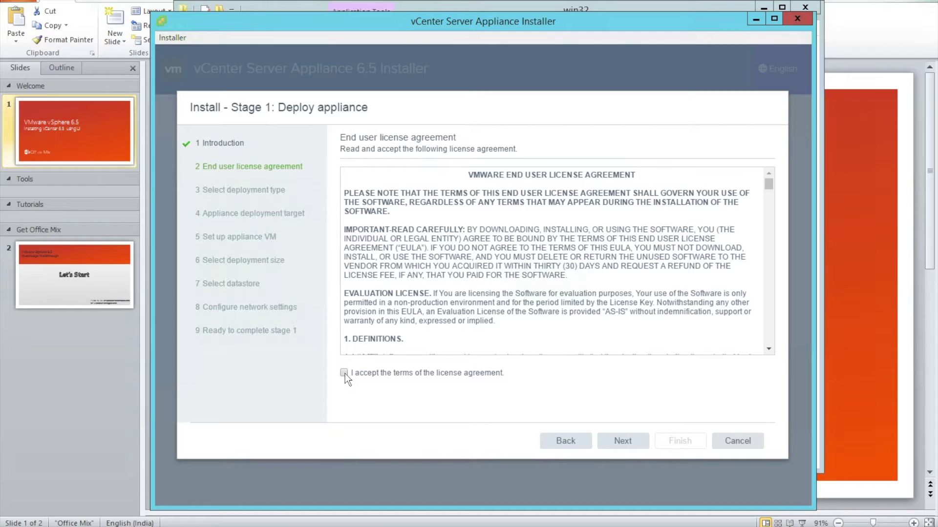
- Accept the license agreement and confirm the embedded Platform Services Controller deployment type
{"action": "left_click", "coordinate": [621, 442]}
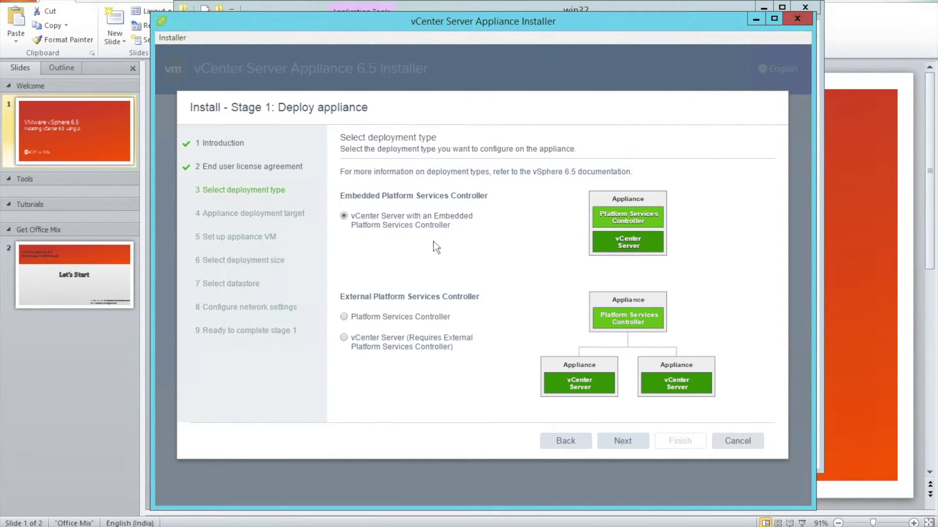
{"action": "left_click", "coordinate": [610, 443]}
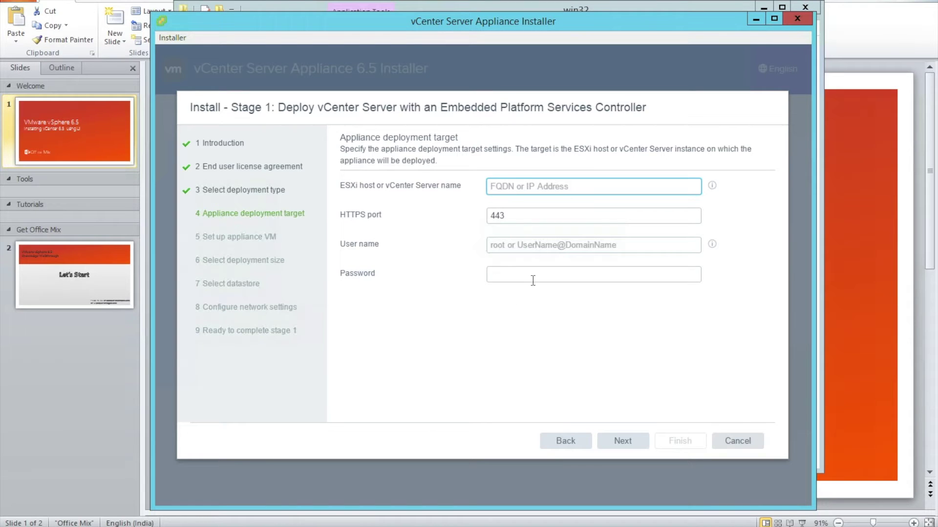
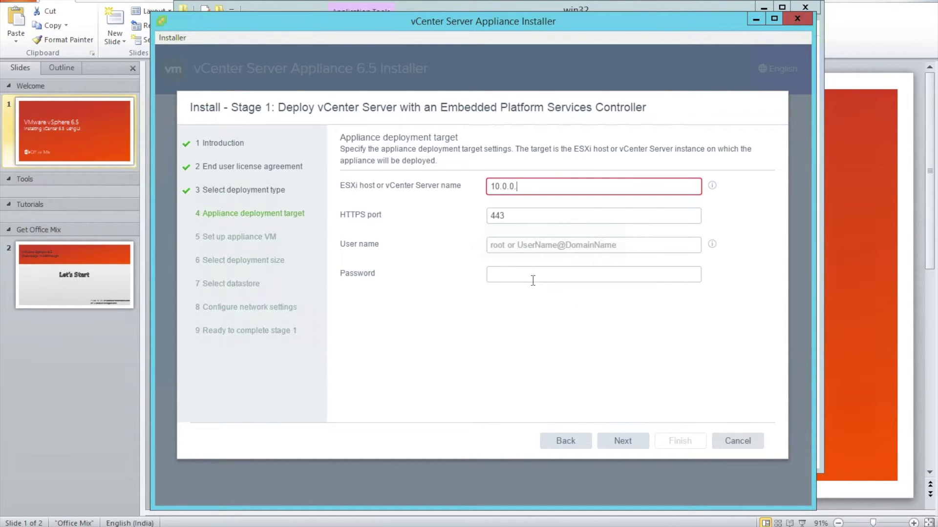
- Target ESXi host 10.0.0.21 on port 443 as root with its password, accepting the certificate
{"action": "key", "text": "Tab"}
{"action": "key", "text": "Tab"}
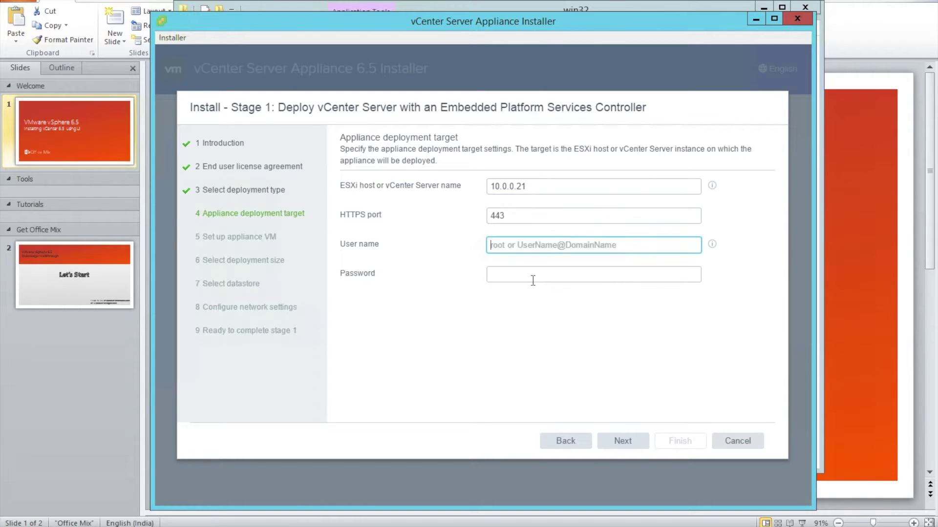
{"action": "key", "text": "Tab"}
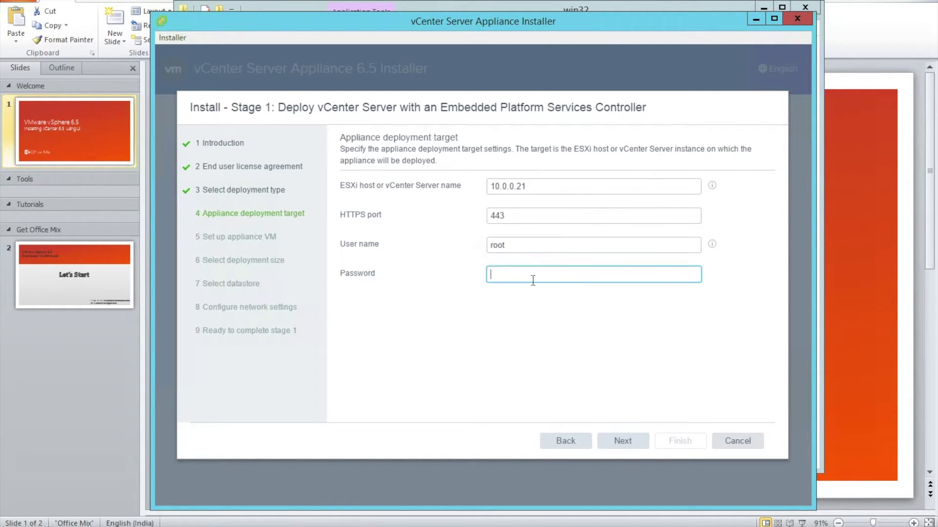
{"action": "left_click", "coordinate": [623, 441]}
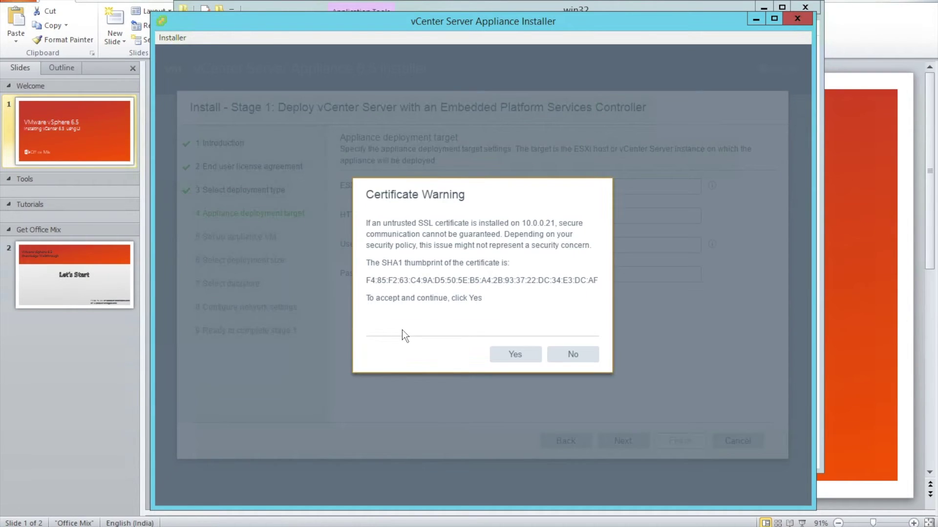
{"action": "left_click", "coordinate": [516, 356]}
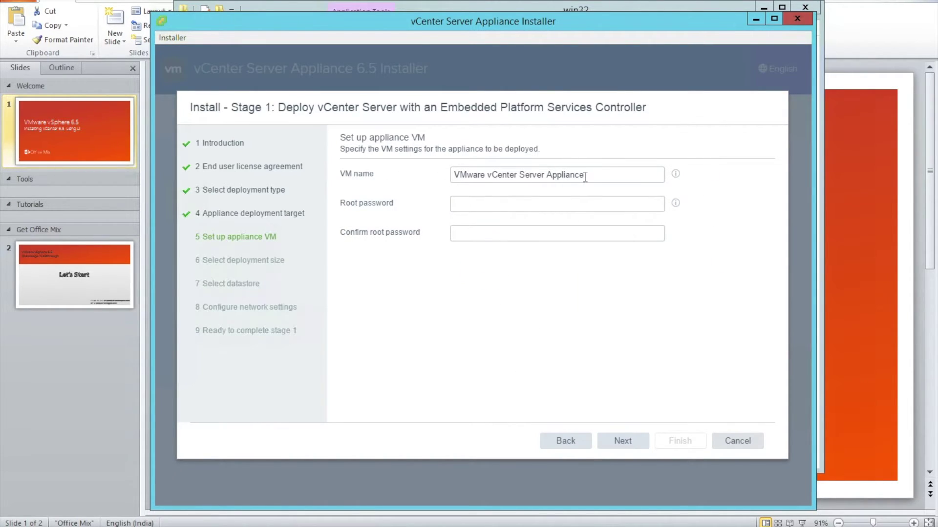
- Rename the appliance VM to vCenter65 and enter its root password in both fields
{"action": "left_click_drag", "start_coordinate": [591, 177], "coordinate": [446, 178]}
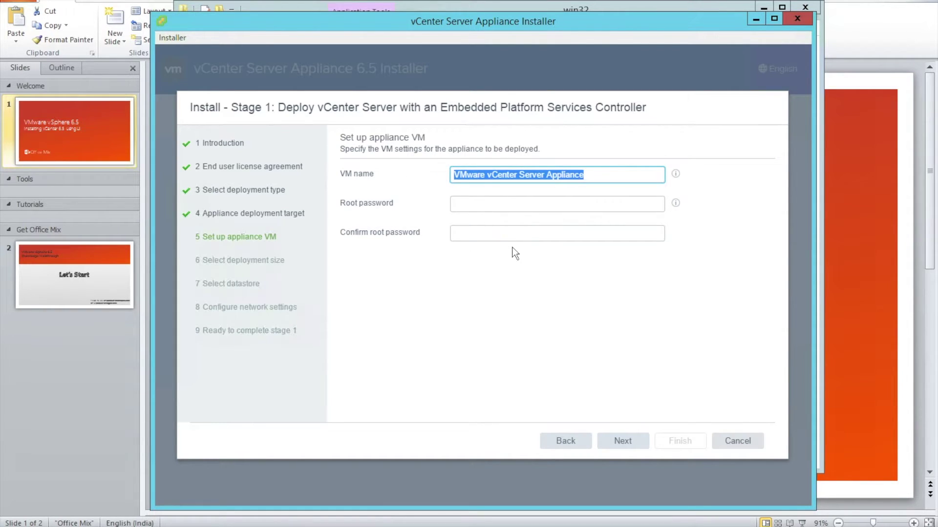
{"action": "type", "text": "vCe"}
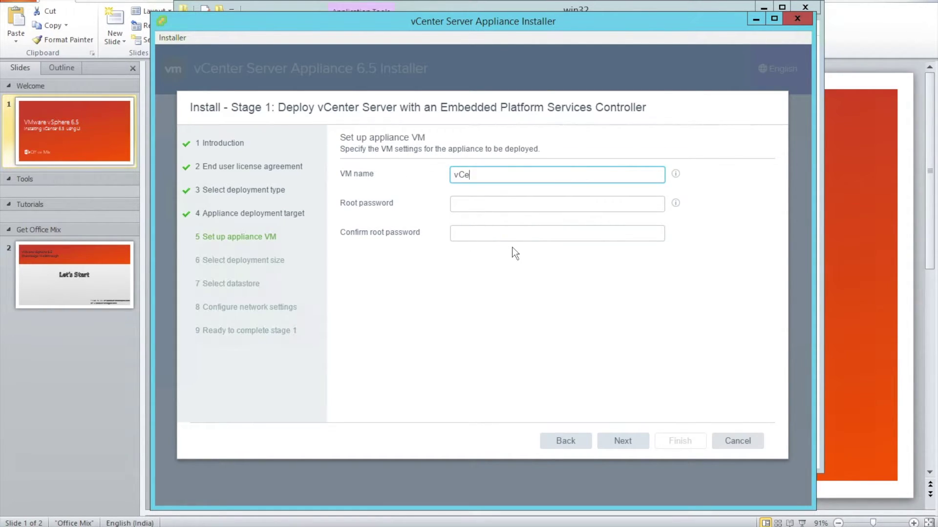
{"action": "type", "text": "nter55"}
{"action": "key", "text": "BackSpace"}
{"action": "key", "text": "BackSpace"}
{"action": "type", "text": "65"}
{"action": "key", "text": "Tab"}
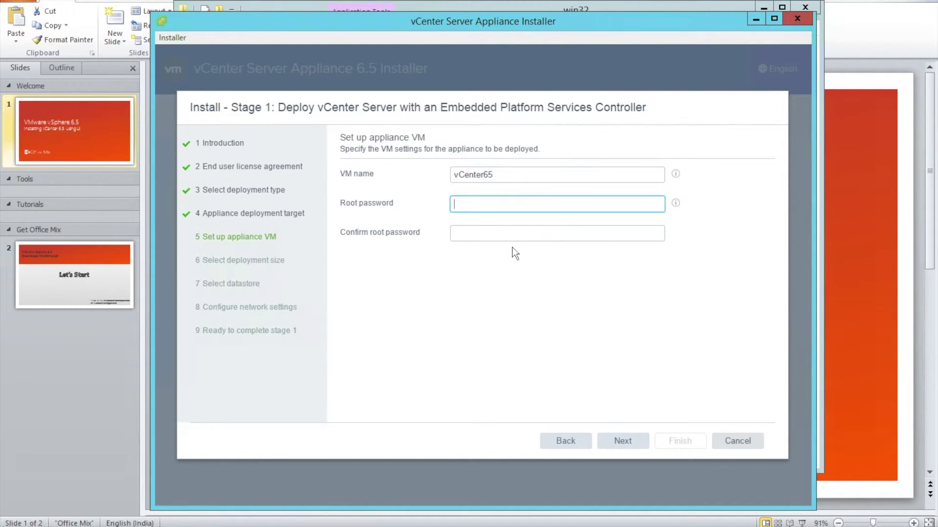
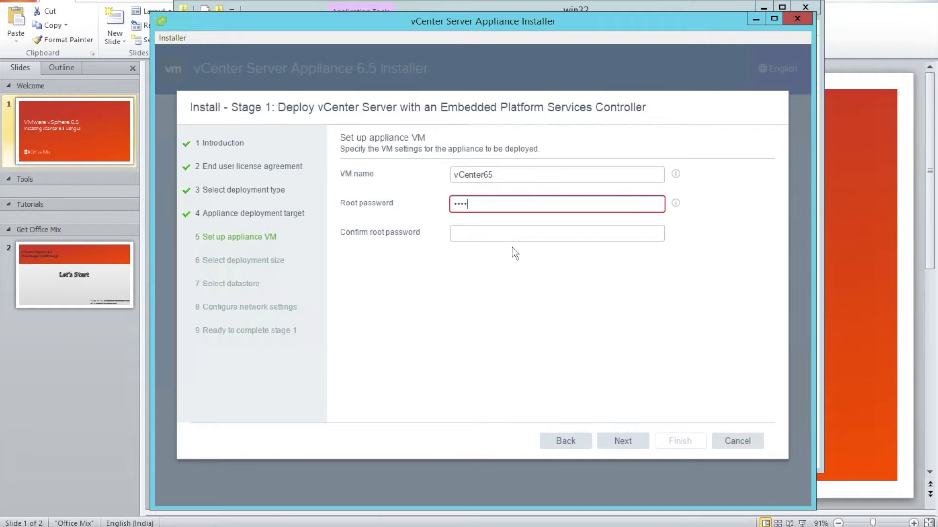
{"action": "key", "text": "Tab"}
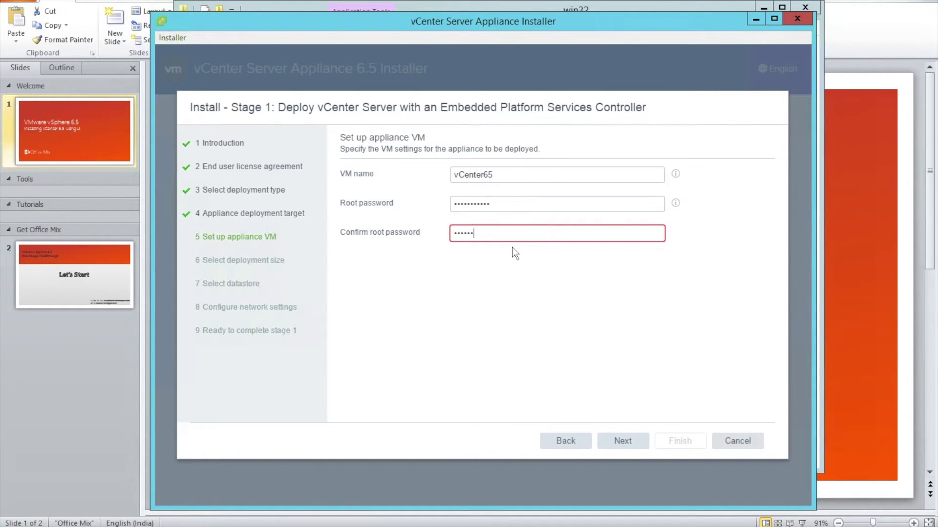
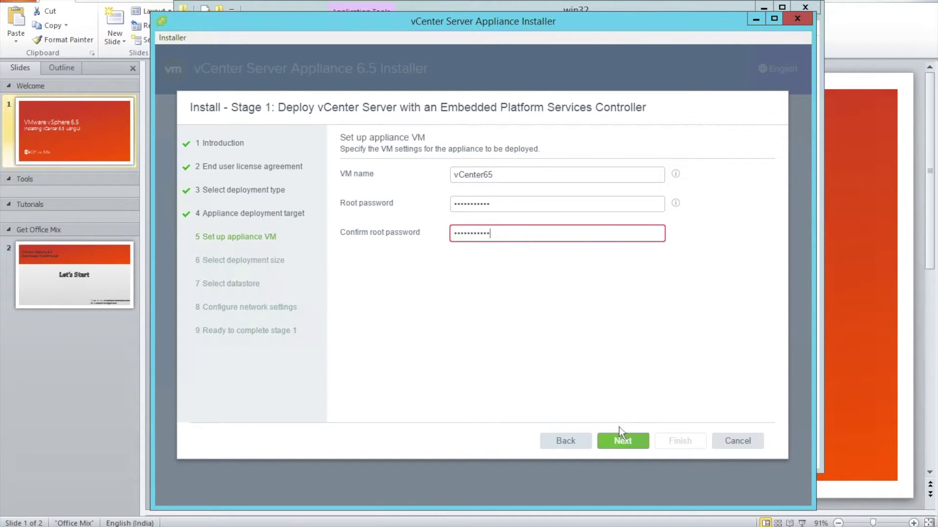
{"action": "left_click", "coordinate": [617, 440]}
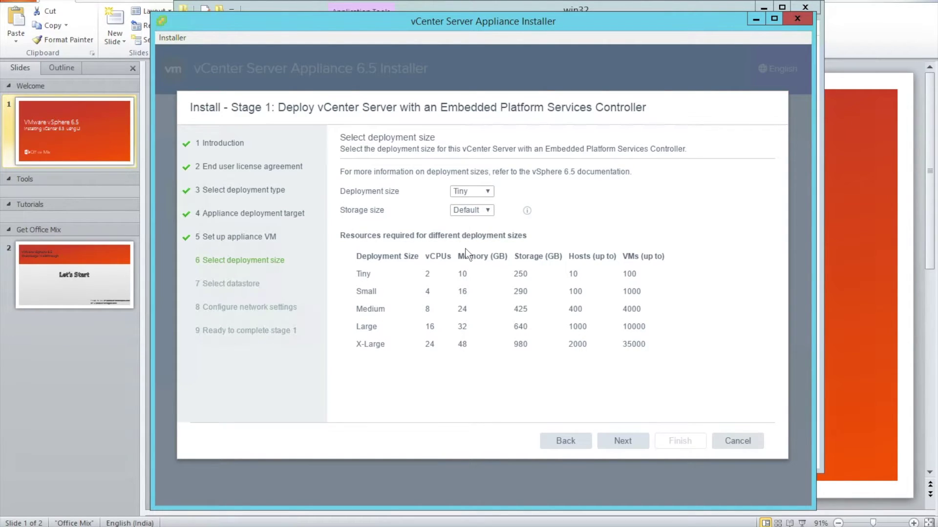
- Keep Tiny as the deployment size and Default as the storage size, then continue
{"action": "left_click", "coordinate": [471, 192]}
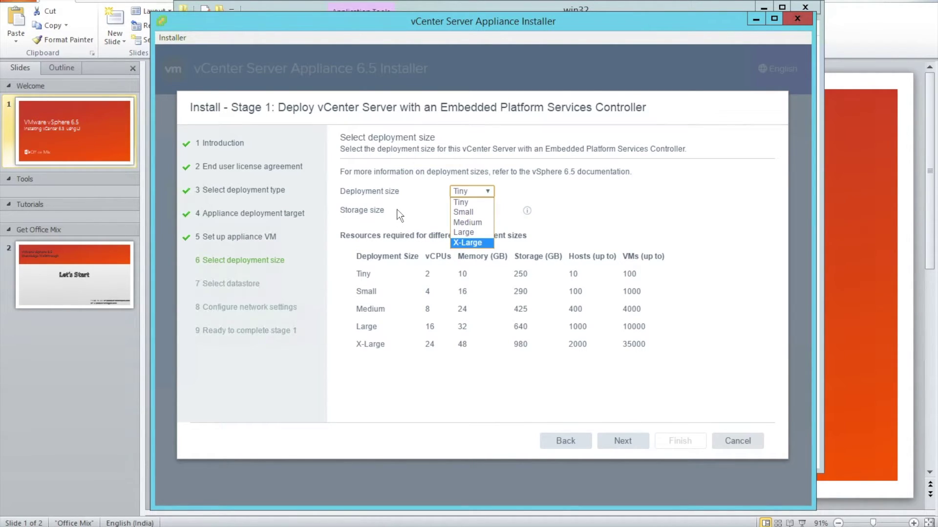
{"action": "left_click", "coordinate": [423, 225]}
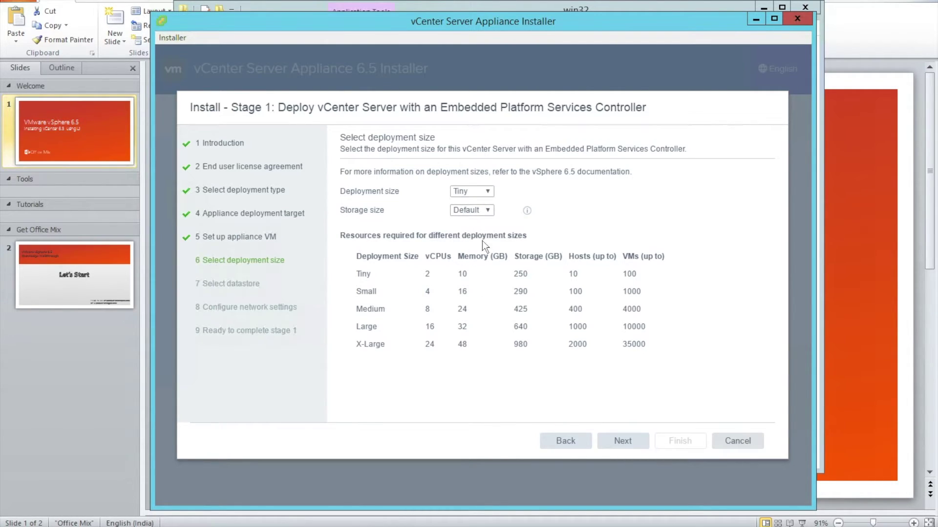
{"action": "left_click", "coordinate": [473, 214]}
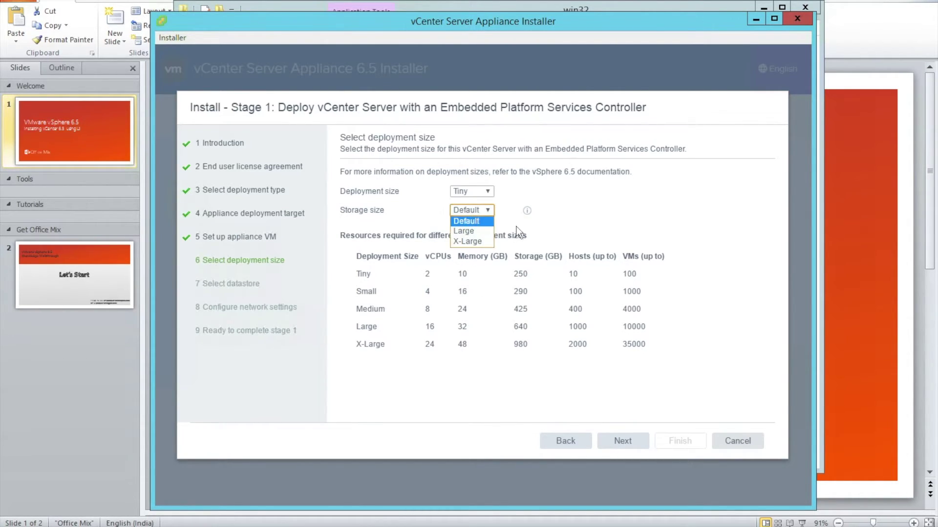
{"action": "left_click", "coordinate": [539, 292]}
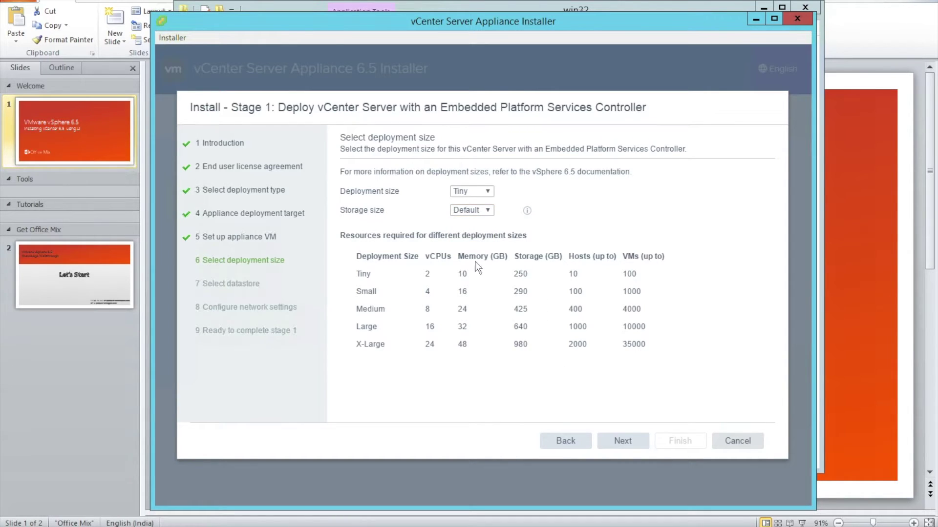
{"action": "left_click", "coordinate": [613, 446]}
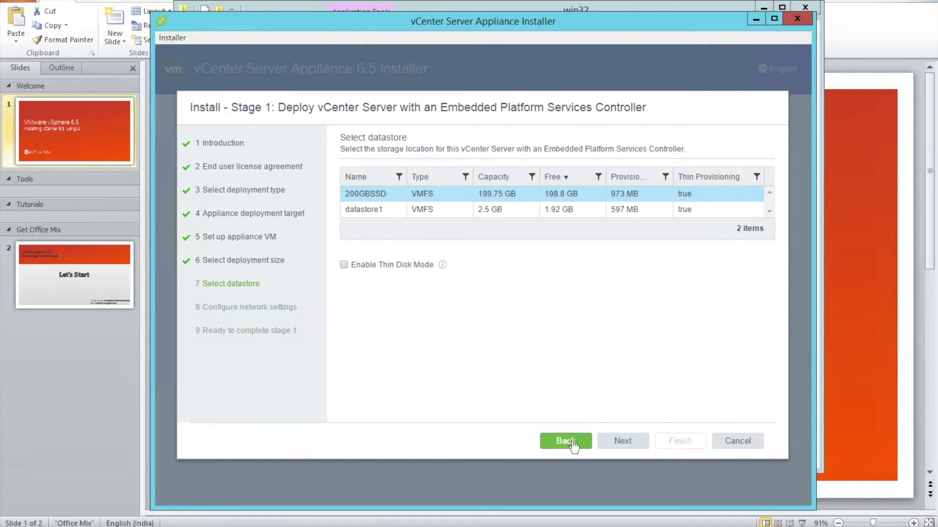
- Use the 200GBSSD datastore with Enable Thin Disk Mode ticked and continue to network settings
{"action": "left_click", "coordinate": [617, 445]}
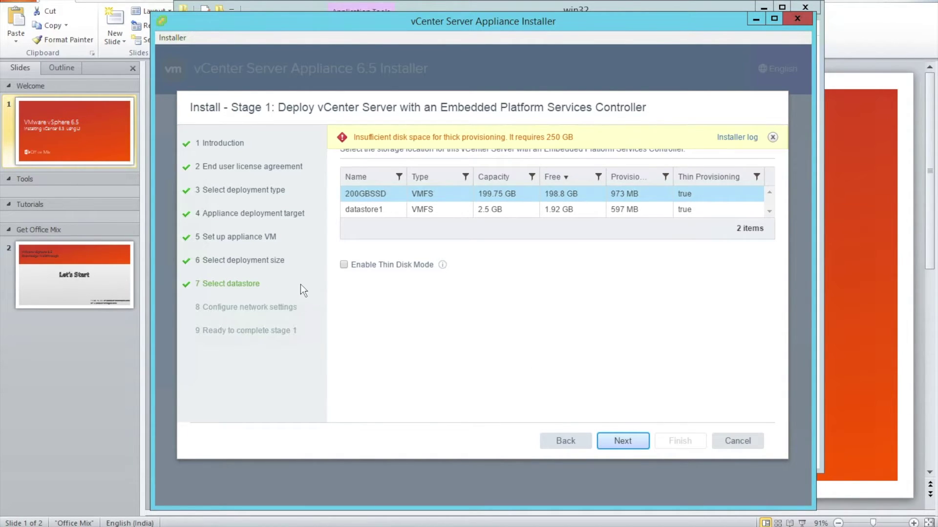
{"action": "left_click", "coordinate": [344, 266]}
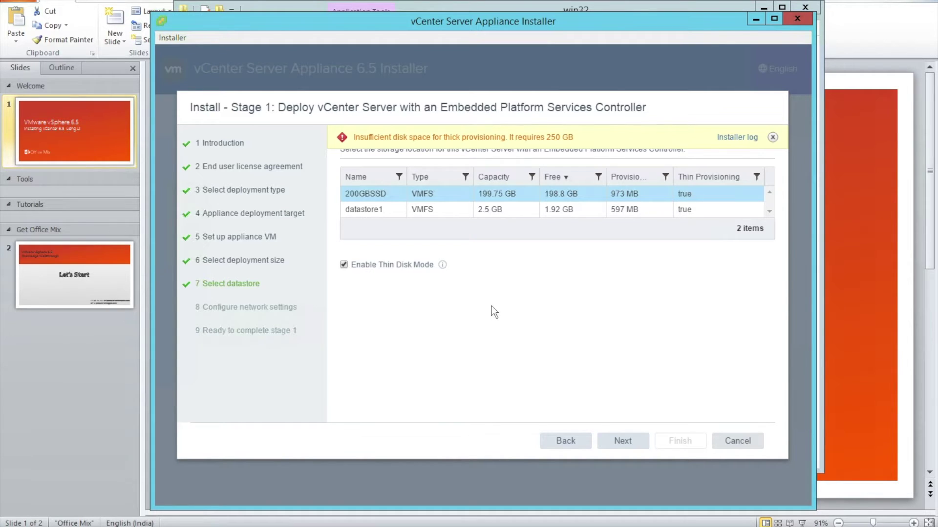
{"action": "left_click", "coordinate": [630, 441]}
{"action": "left_click", "coordinate": [492, 258]}
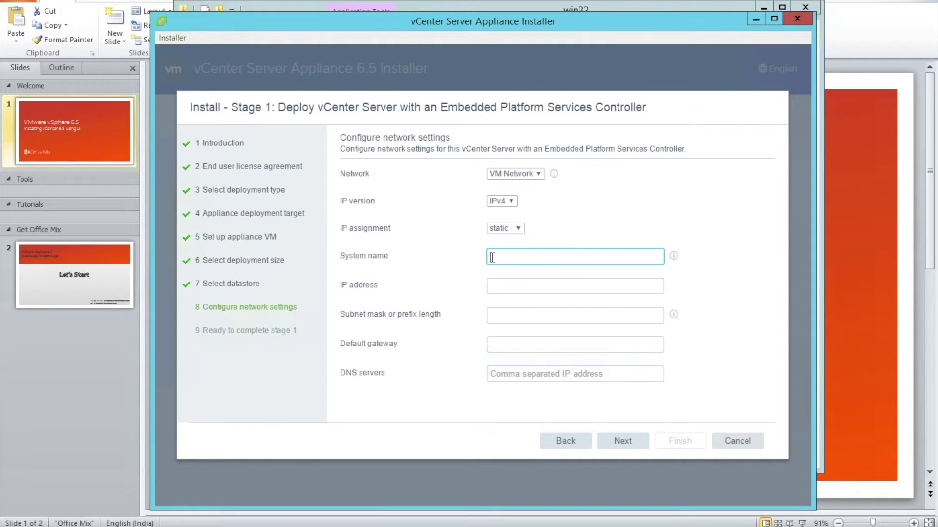
- Enter static IP 10.0.0.50, mask 255.255.255.0, gateway 10.0.0.1 and vcenter65.anupam.com, then continue
{"action": "left_click", "coordinate": [503, 286]}
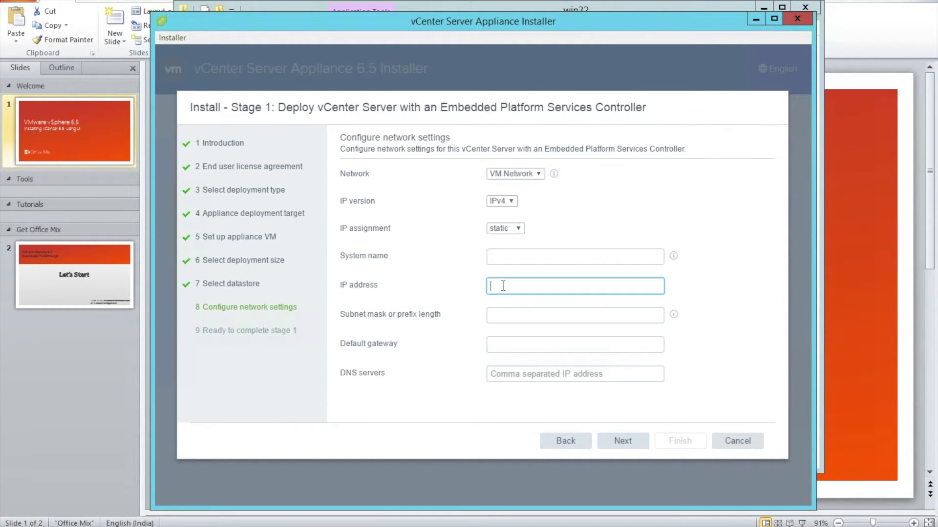
{"action": "left_click", "coordinate": [506, 259]}
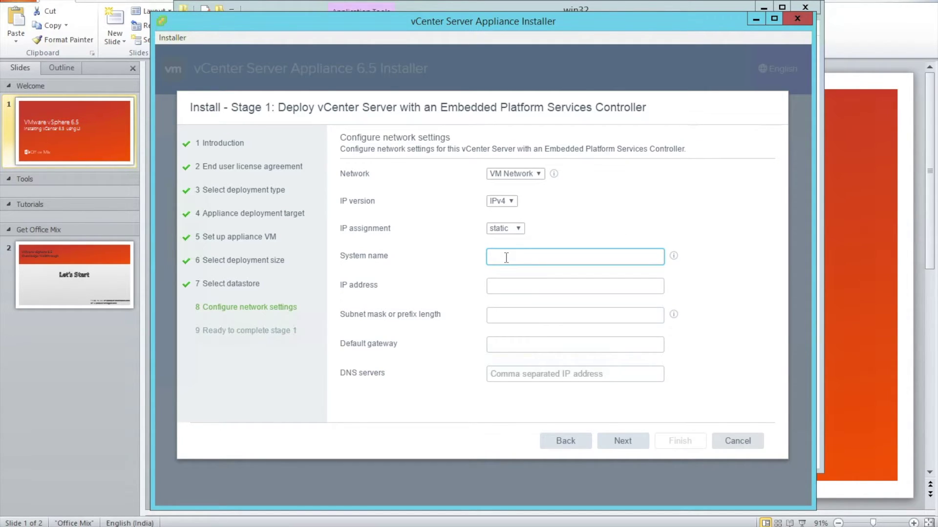
{"action": "key", "text": "Tab"}
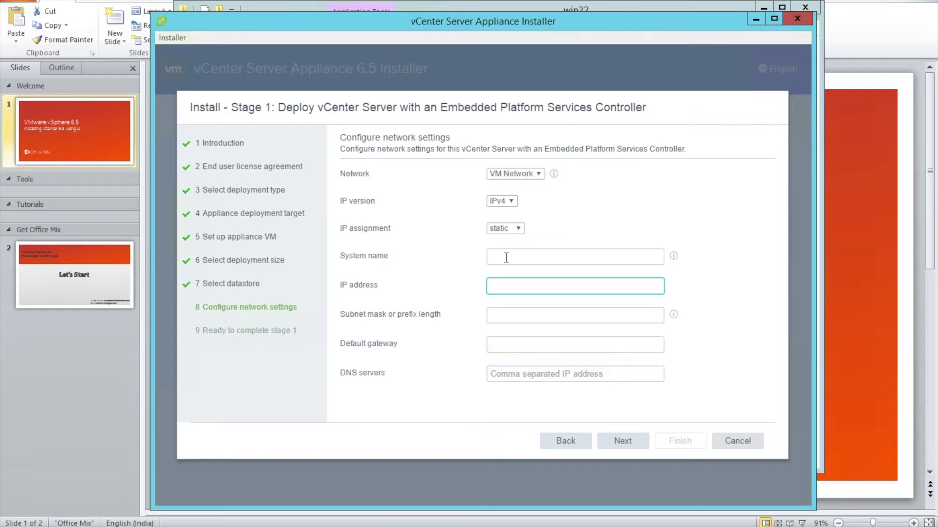
{"action": "type", "text": "10.0.0."}
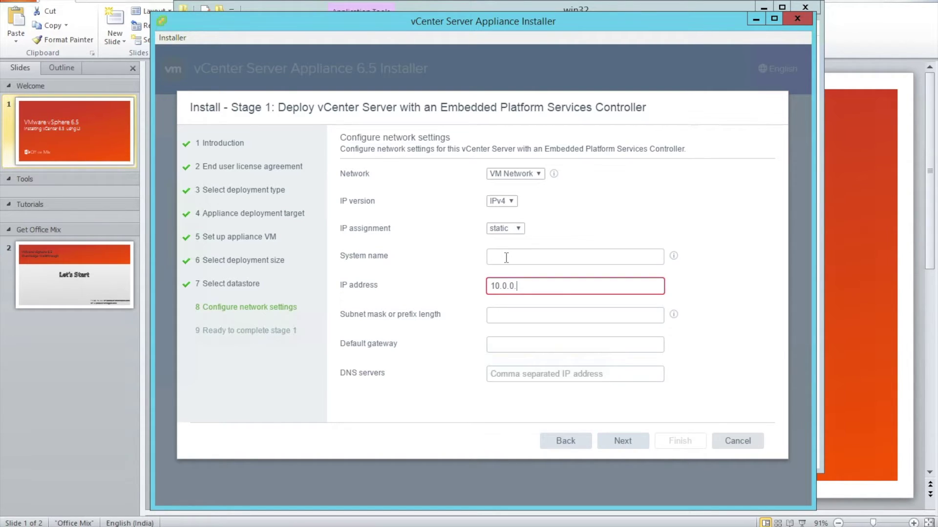
{"action": "type", "text": "50"}
{"action": "key", "text": "Tab"}
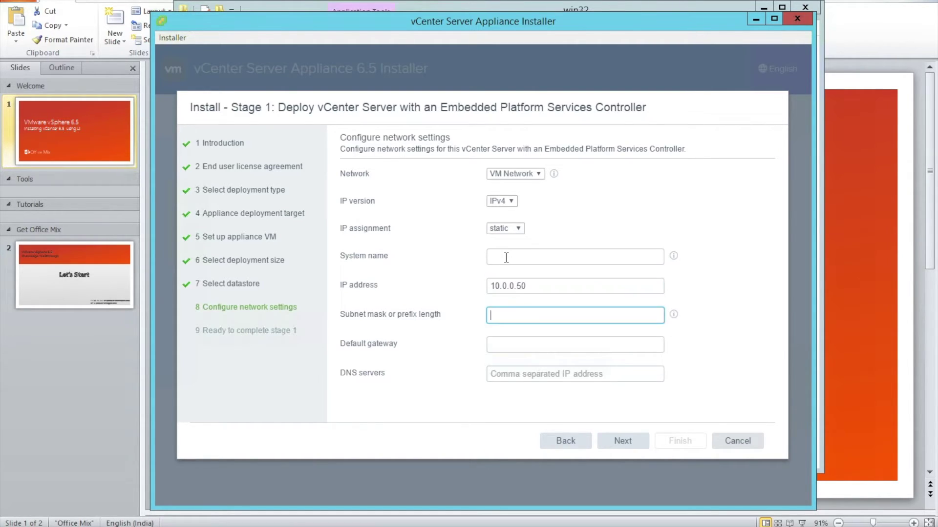
{"action": "type", "text": "255."}
{"action": "type", "text": "255"}
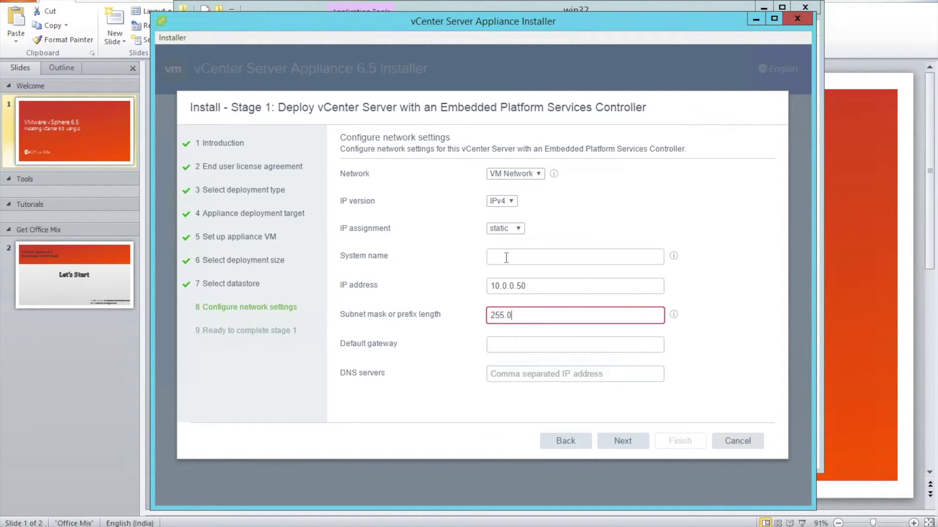
{"action": "type", "text": "."}
{"action": "type", "text": "255."}
{"action": "type", "text": "0"}
{"action": "key", "text": "Tab"}
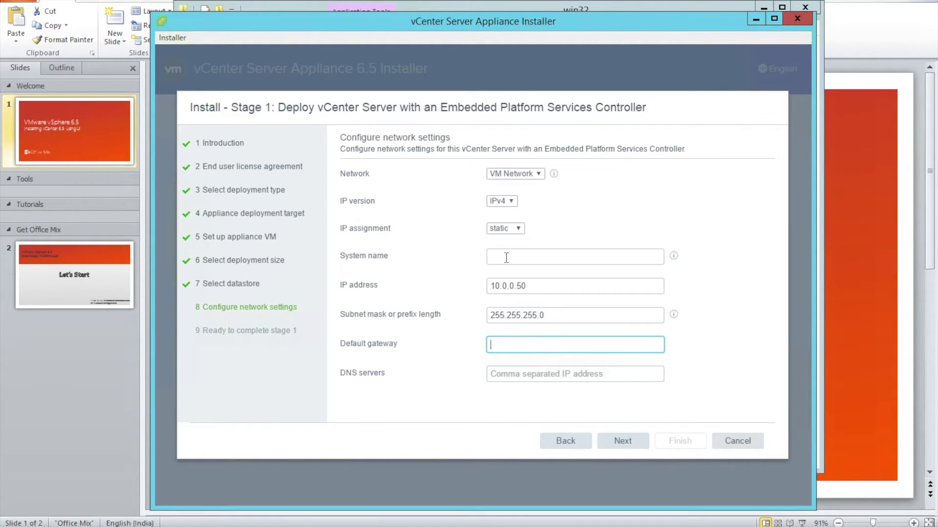
{"action": "type", "text": "10.0.0.1"}
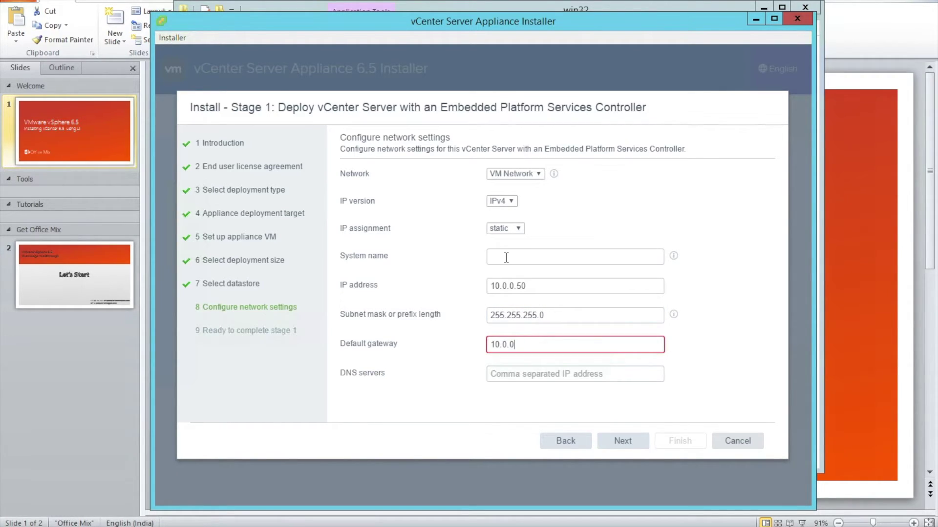
{"action": "key", "text": "Tab"}
{"action": "type", "text": "10.0.0.1"}
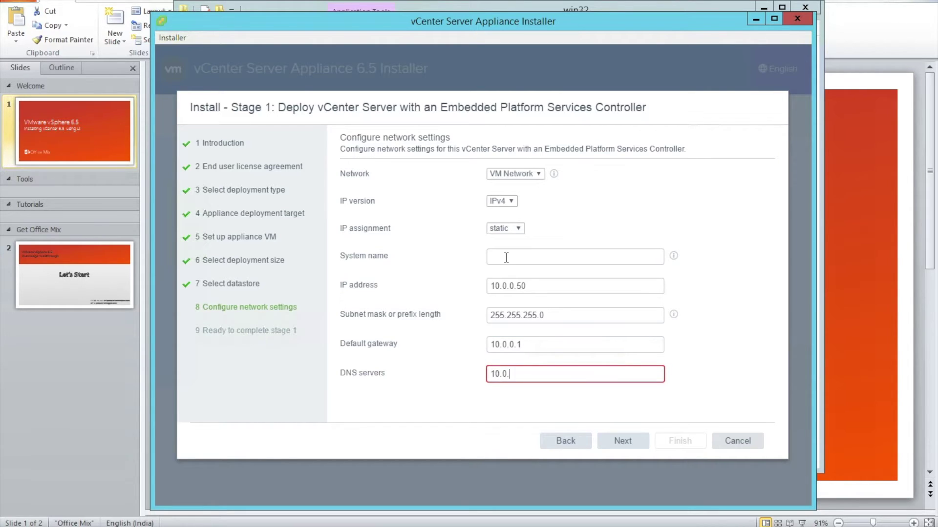
{"action": "type", "text": "vcenter"}
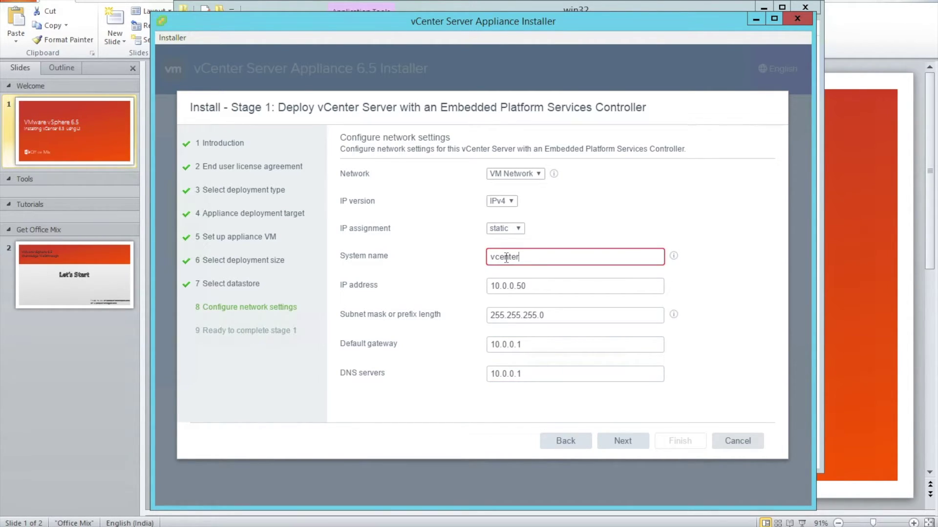
{"action": "type", "text": "65.anu"}
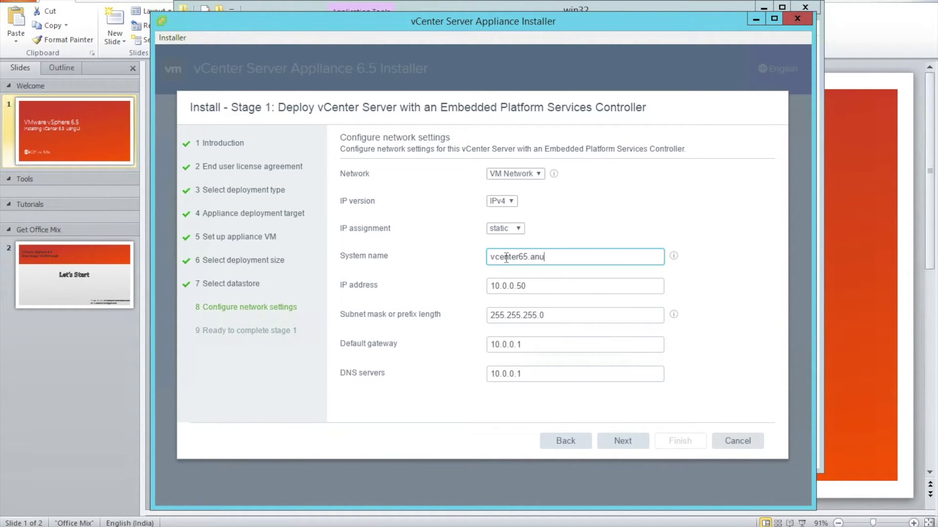
{"action": "type", "text": "pam.com"}
{"action": "left_click", "coordinate": [620, 433]}
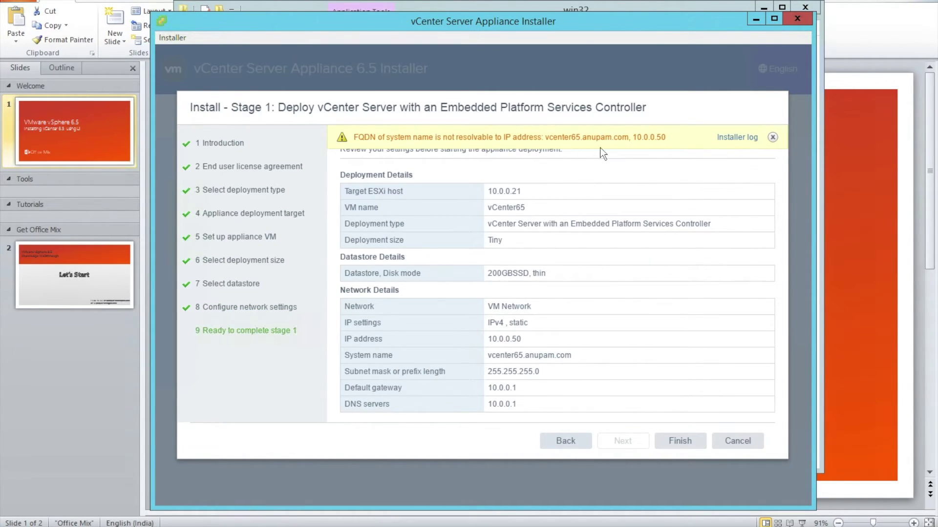
- Close the FQDN unresolvable warning and Finish to begin the Stage 1 deployment
{"action": "left_click", "coordinate": [772, 137]}
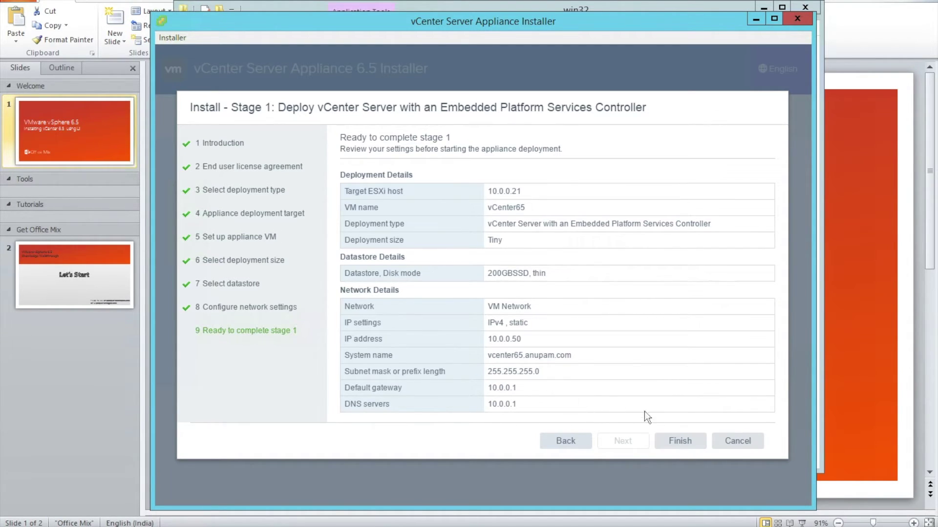
{"action": "left_click", "coordinate": [683, 445]}
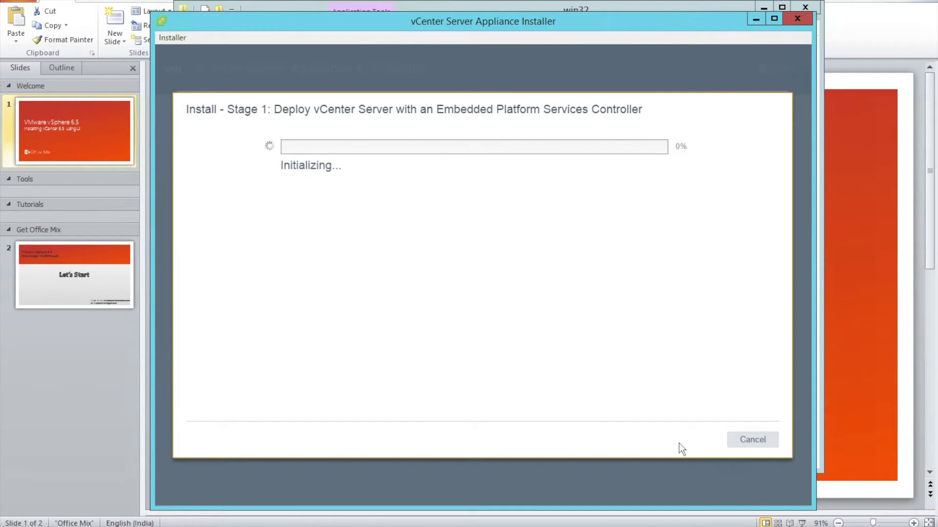
{"action": "mouse_move", "coordinate": [355, 477]}
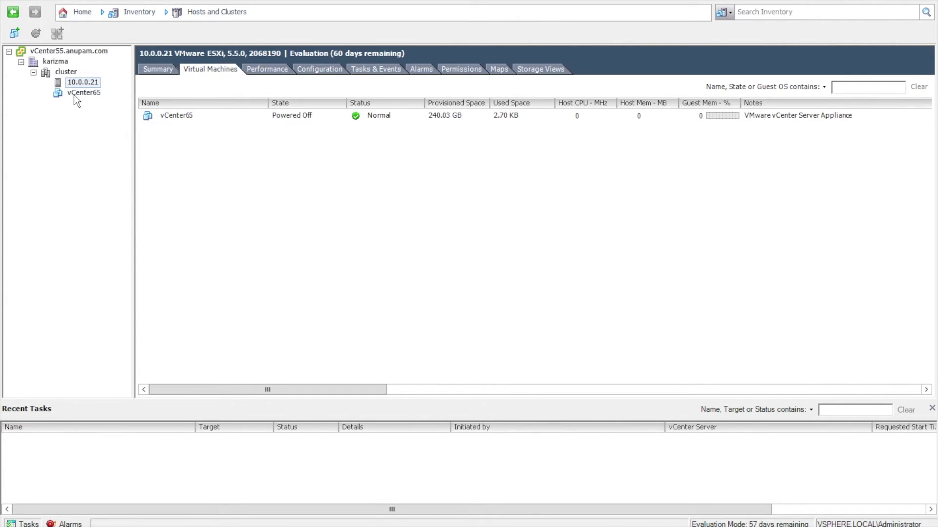
- Select the new vCenter65 VM in the inventory, then return to the installer to follow stage 1 progress
{"action": "left_click", "coordinate": [75, 96]}
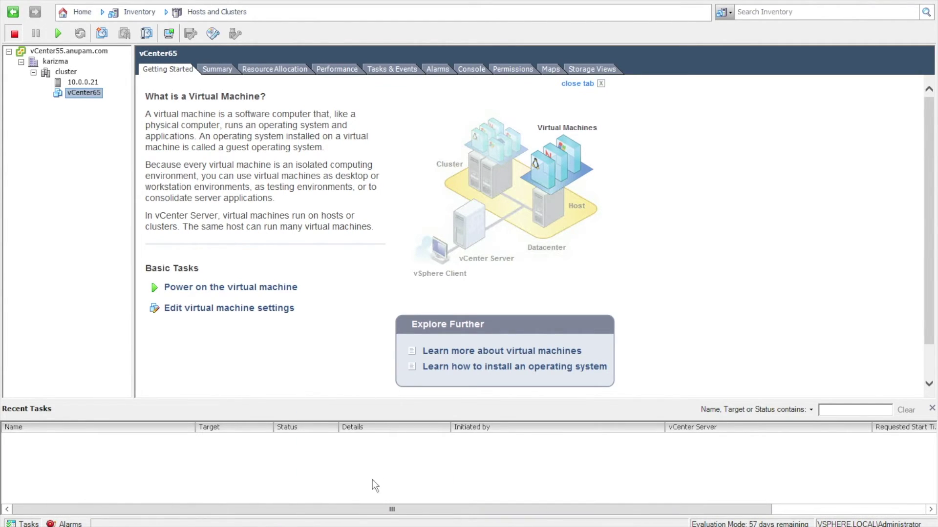
{"action": "mouse_move", "coordinate": [375, 526]}
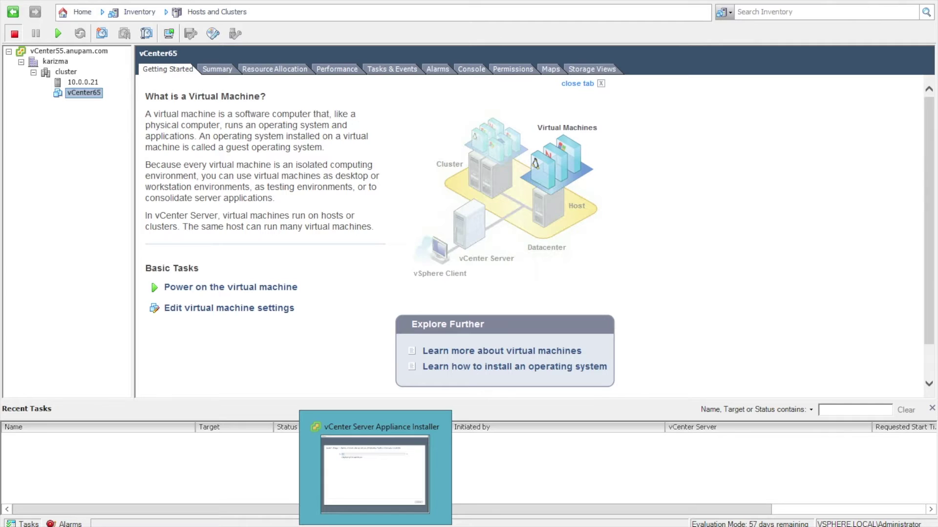
{"action": "left_click", "coordinate": [375, 472]}
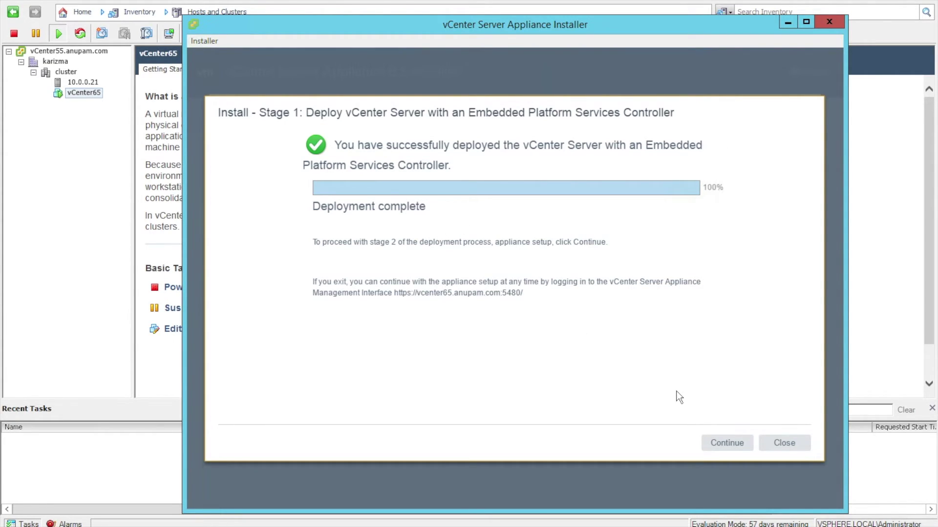
- Check vCenter65's Summary in vSphere Client, then continue the installer to the Stage 2 Introduction
{"action": "left_click", "coordinate": [166, 68]}
{"action": "left_click", "coordinate": [218, 71]}
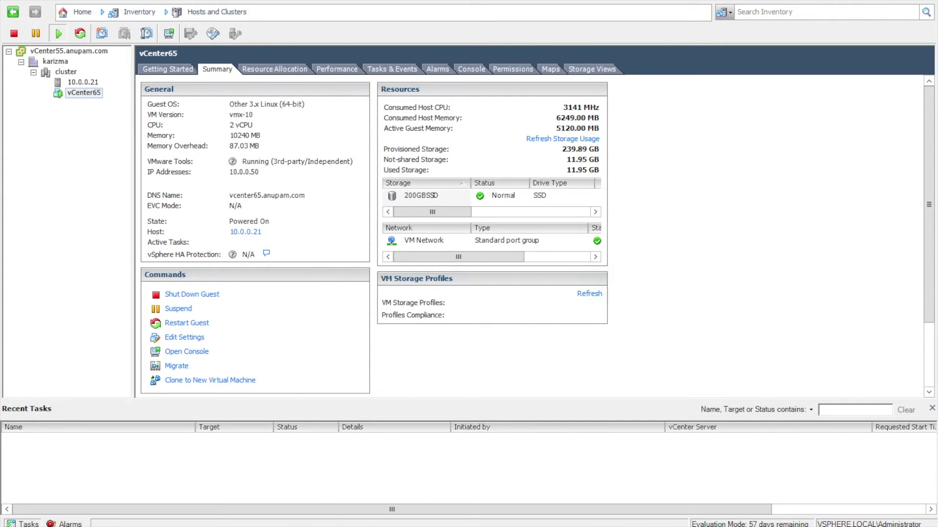
{"action": "key", "text": "alt+Tab"}
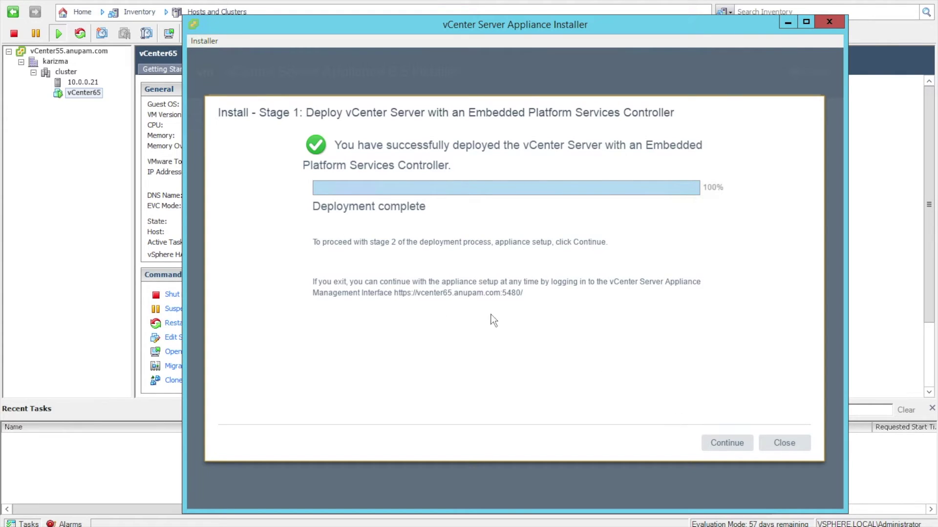
{"action": "left_click", "coordinate": [727, 443]}
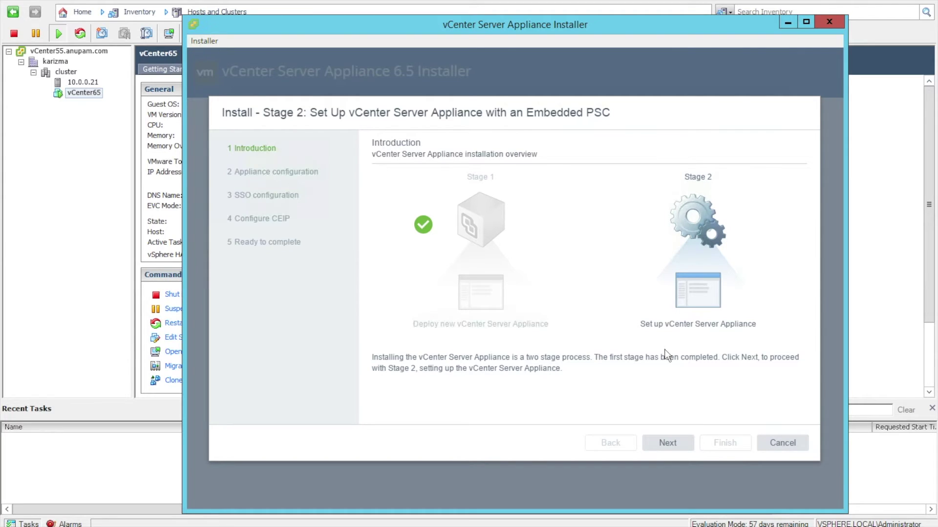
- Configure appliance time sync with NTP server 10.0.0.1, leaving SSH disabled, and proceed
{"action": "left_click", "coordinate": [667, 443]}
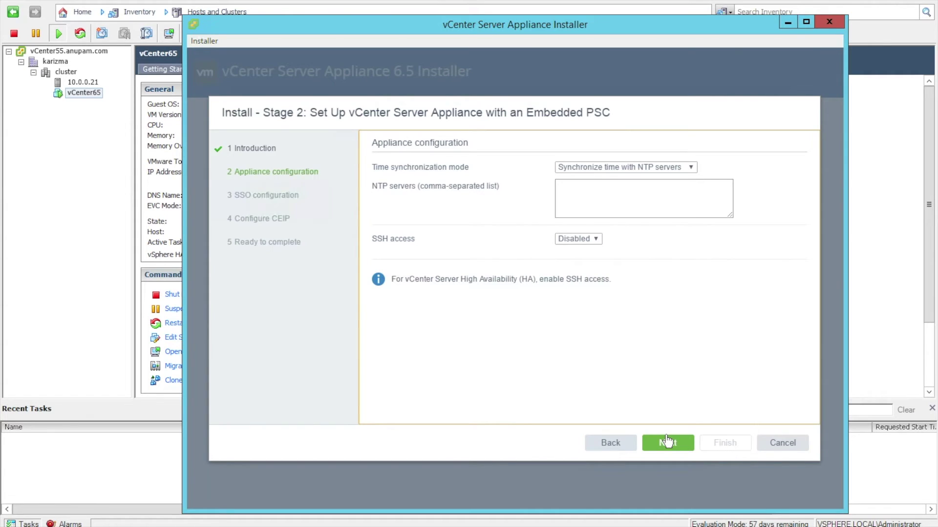
{"action": "left_click", "coordinate": [644, 209]}
{"action": "type", "text": "10.0.0.01"}
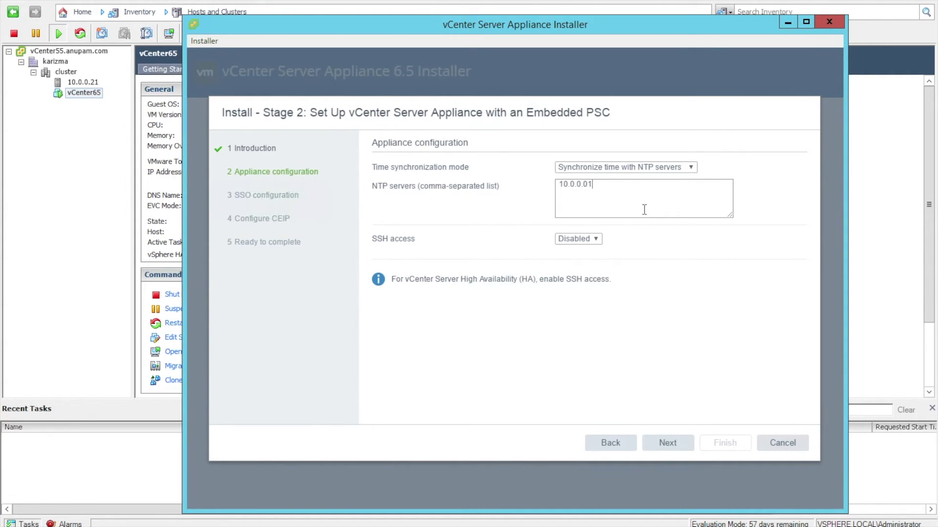
{"action": "key", "text": "BackSpace"}
{"action": "type", "text": "1"}
{"action": "left_click", "coordinate": [672, 446]}
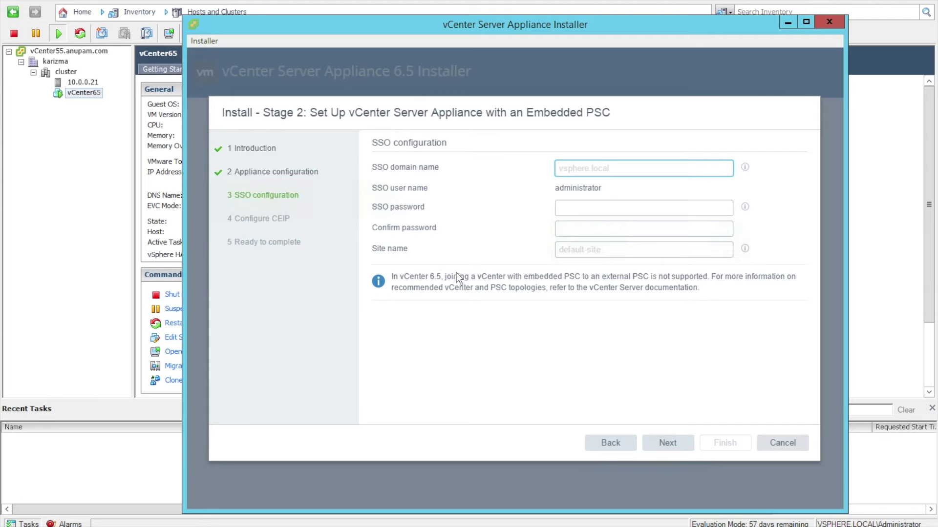
- Enter the SSO domain, the administrator password and its confirmation, and site name Mumbai, then continue
{"action": "type", "text": "anupam.local"}
{"action": "key", "text": "Tab"}
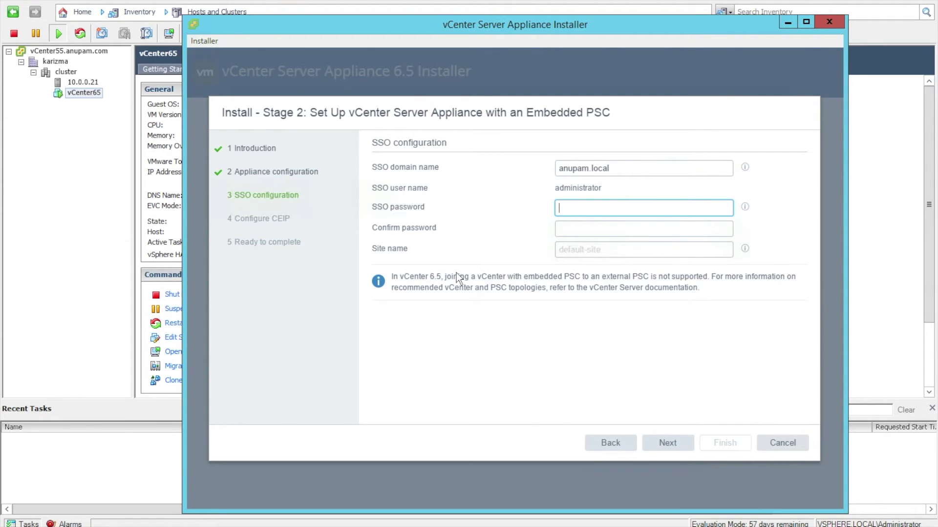
{"action": "type", "text": "••••••"}
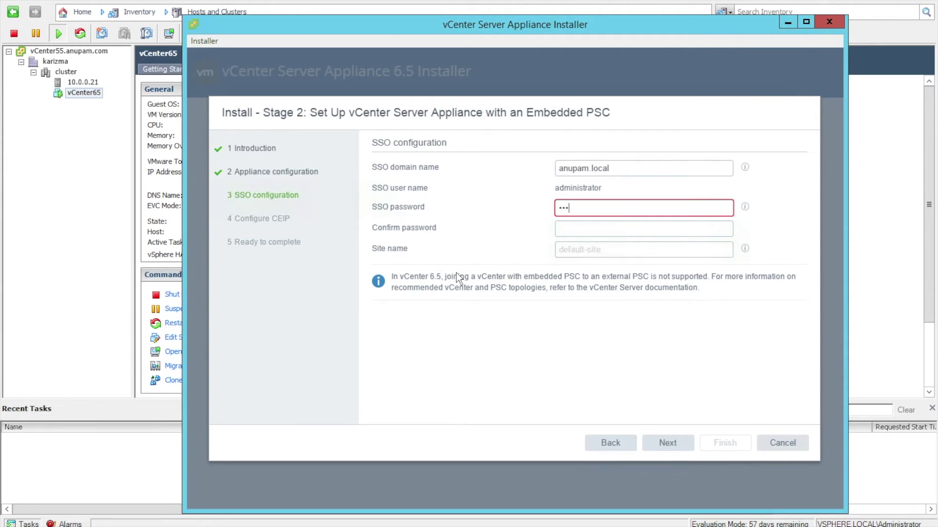
{"action": "type", "text": "•••••"}
{"action": "key", "text": "Tab"}
{"action": "type", "text": "•••••••••••"}
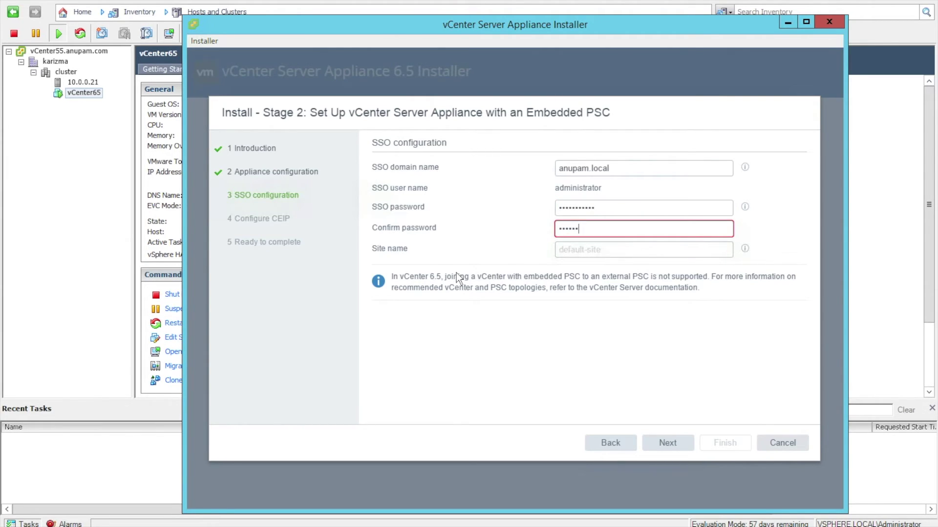
{"action": "key", "text": "Tab"}
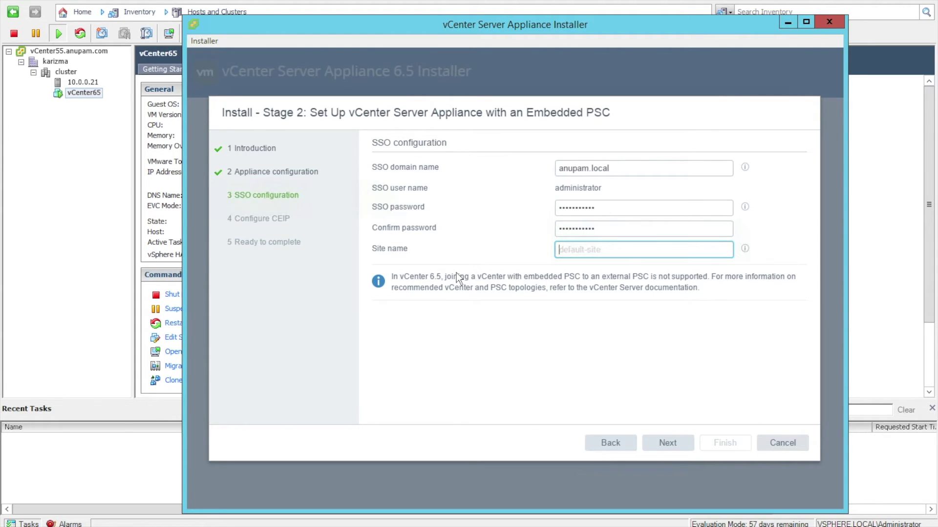
{"action": "type", "text": "Mumbai"}
{"action": "left_click", "coordinate": [672, 449]}
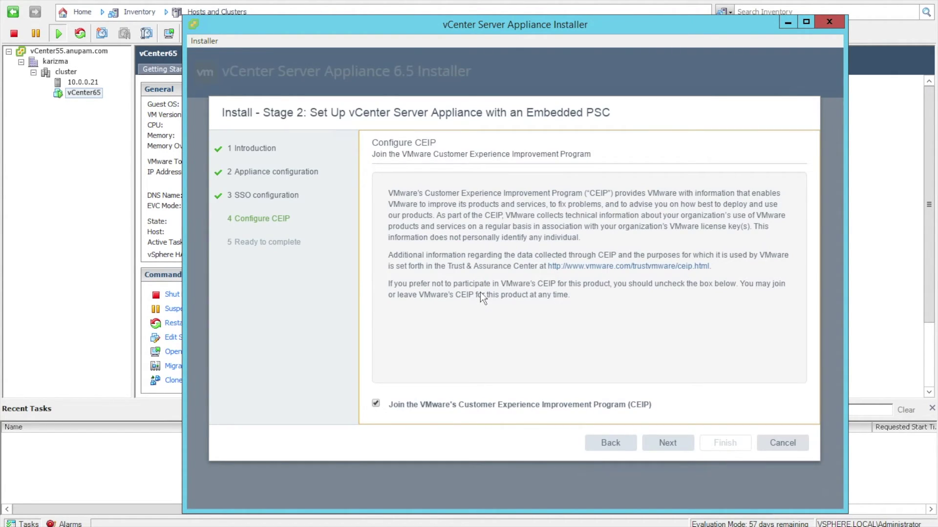
- Opt out of CEIP, review the Ready to complete summary, and finish the stage 2 wizard
{"action": "left_click", "coordinate": [376, 404]}
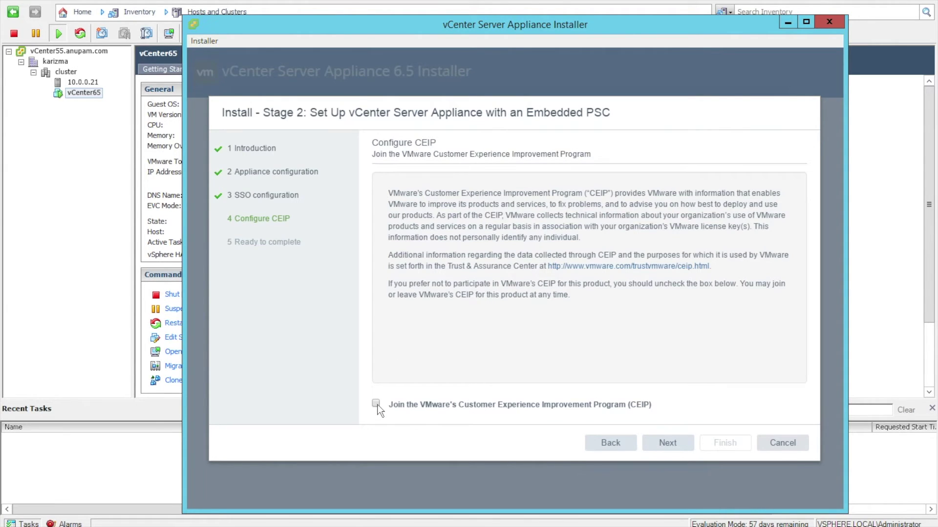
{"action": "left_click", "coordinate": [665, 445]}
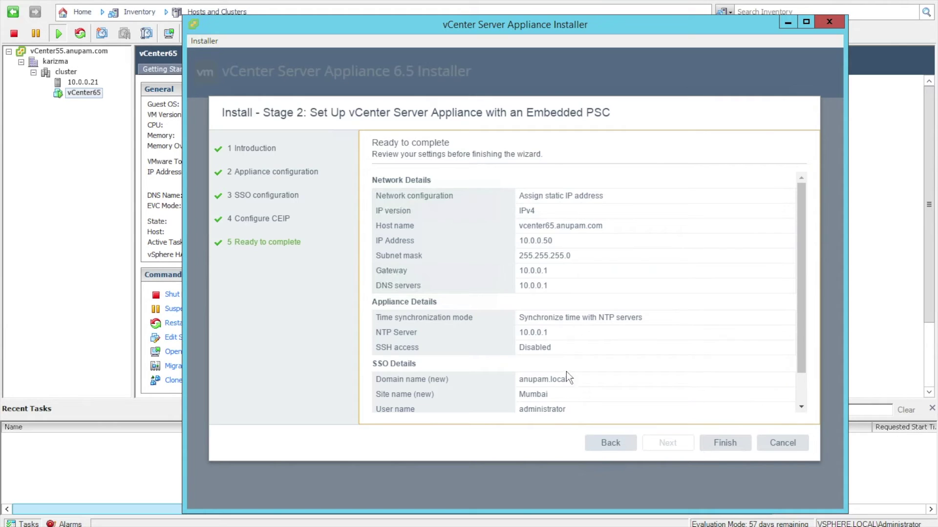
{"action": "scroll", "coordinate": [598, 272], "scroll_direction": "down", "scroll_amount": 1}
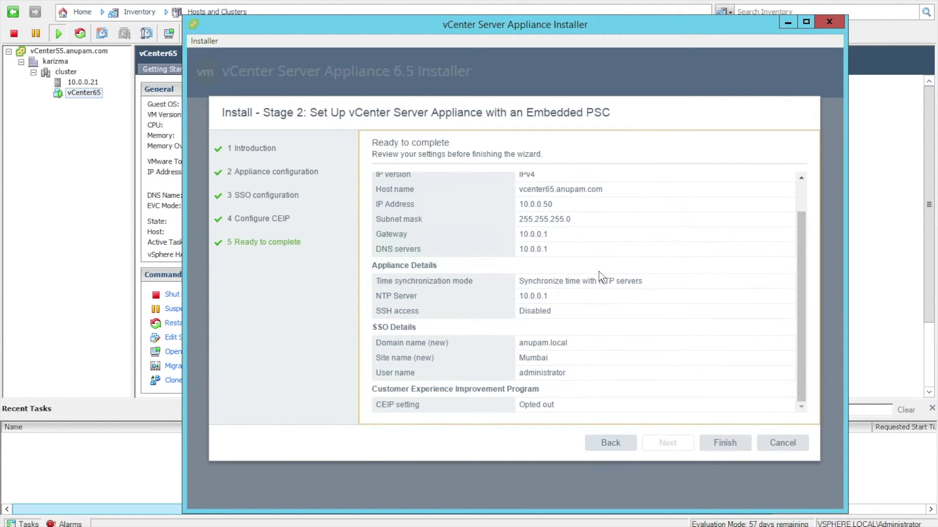
{"action": "scroll", "coordinate": [599, 272], "scroll_direction": "up", "scroll_amount": 1}
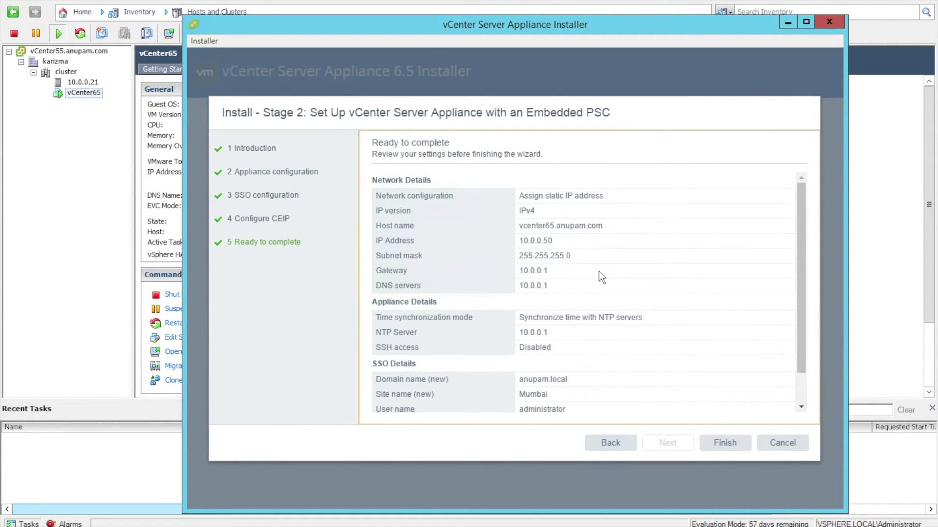
{"action": "left_click", "coordinate": [726, 443]}
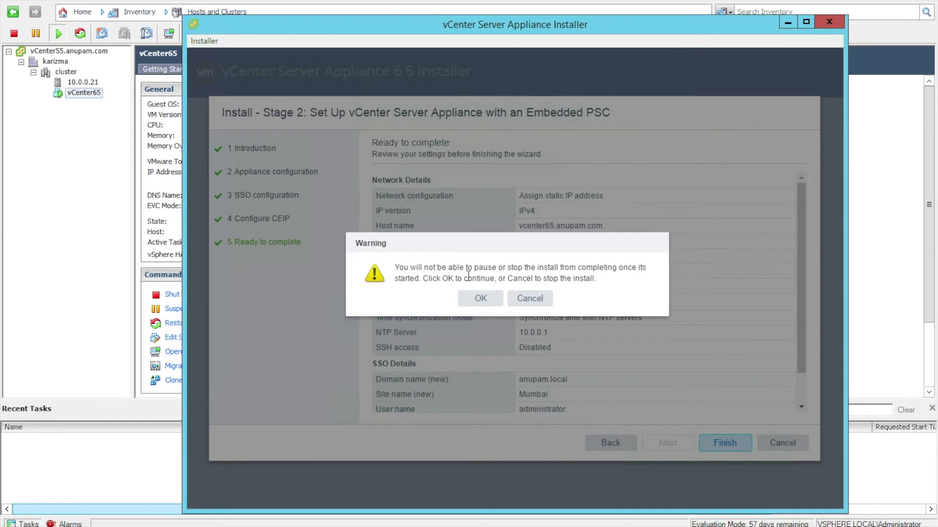
- Edit vCenter65's hardware settings to use 4 virtual sockets for 4 vCPUs
{"action": "left_click", "coordinate": [84, 93]}
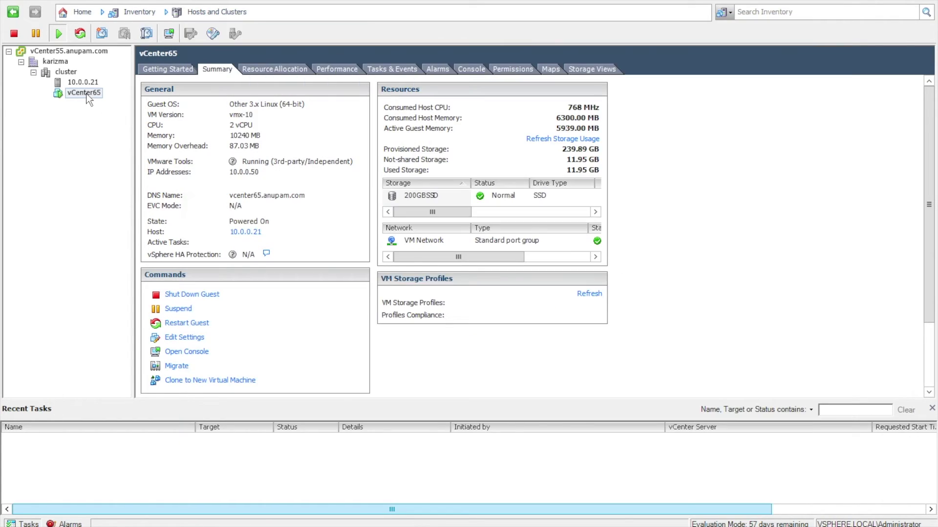
{"action": "right_click", "coordinate": [86, 93]}
{"action": "left_click", "coordinate": [116, 158]}
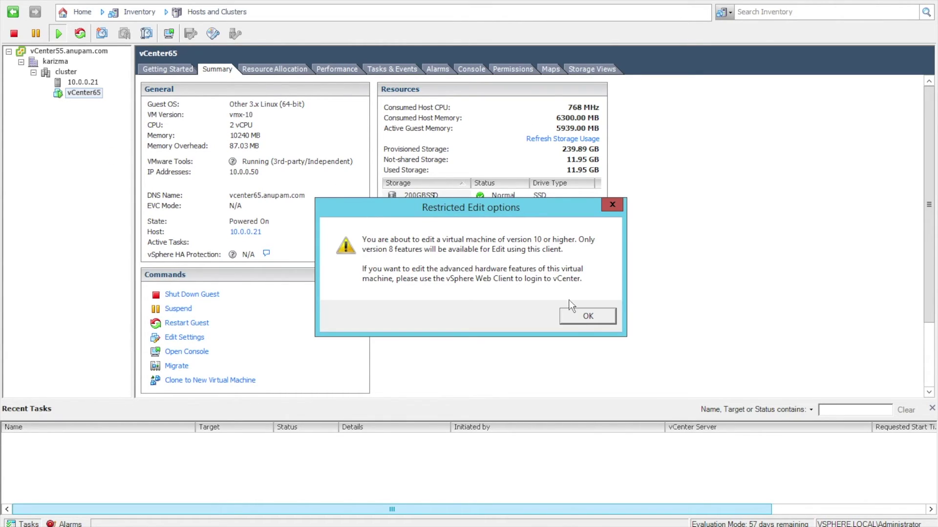
{"action": "left_click", "coordinate": [576, 318]}
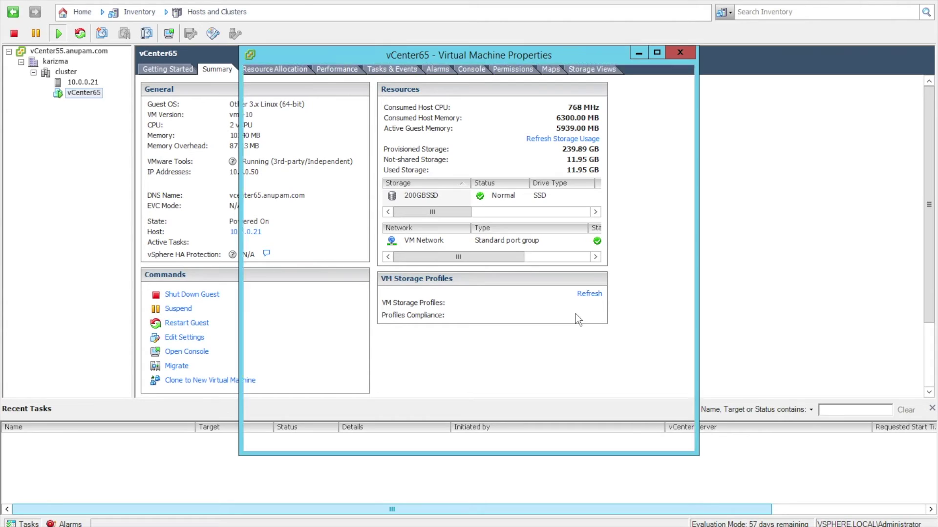
{"action": "left_click", "coordinate": [416, 137]}
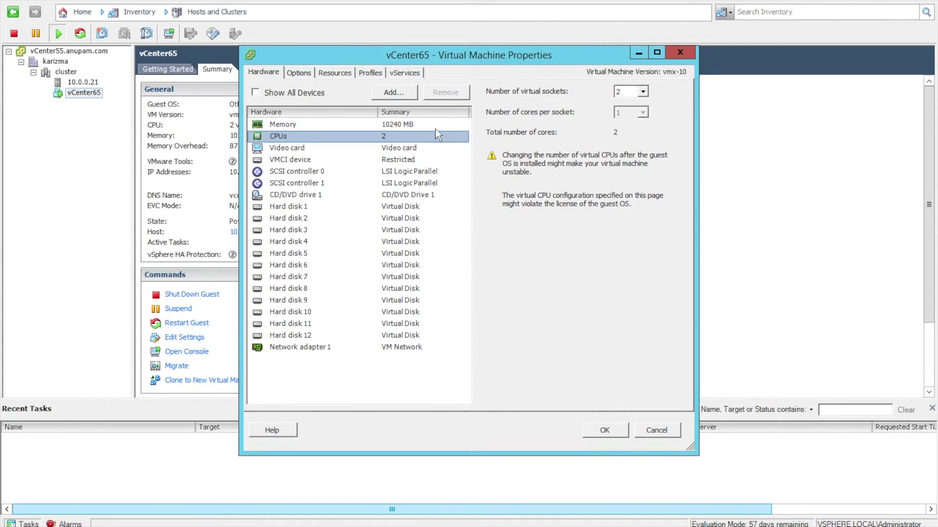
{"action": "left_click", "coordinate": [627, 95]}
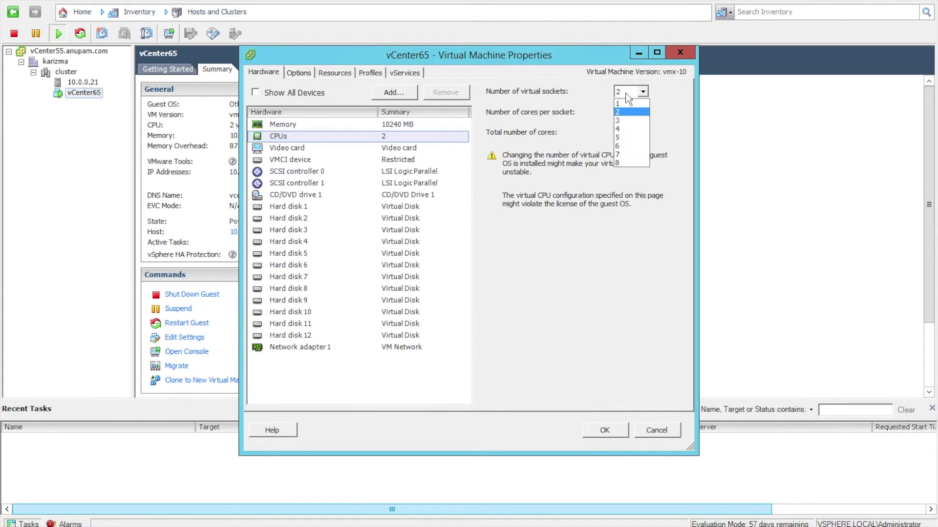
{"action": "left_click", "coordinate": [623, 138]}
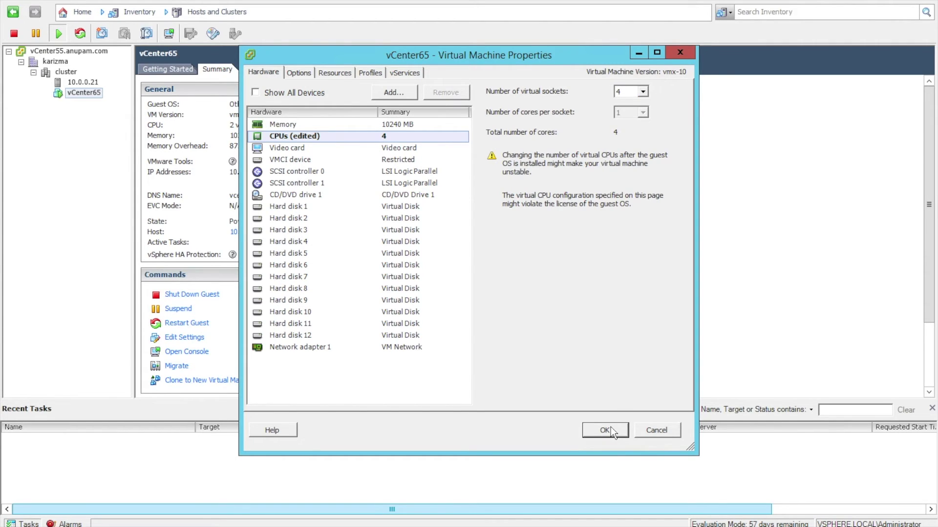
{"action": "left_click", "coordinate": [605, 430]}
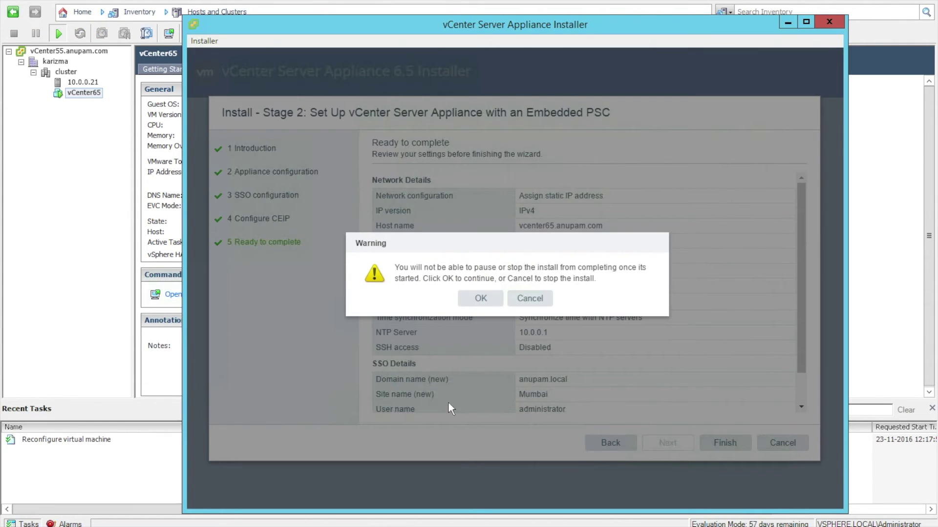
- Confirm the no-pause warning, let stage 2 reach 100%, then launch the vSphere Web Client link
{"action": "left_click_drag", "start_coordinate": [391, 28], "coordinate": [662, 46]}
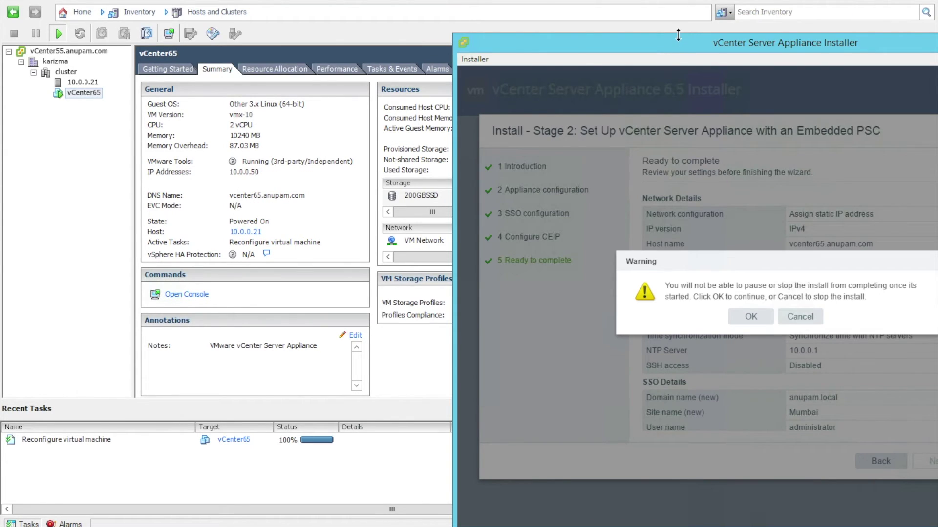
{"action": "left_click_drag", "start_coordinate": [679, 40], "coordinate": [311, 0]}
{"action": "left_click", "coordinate": [383, 266]}
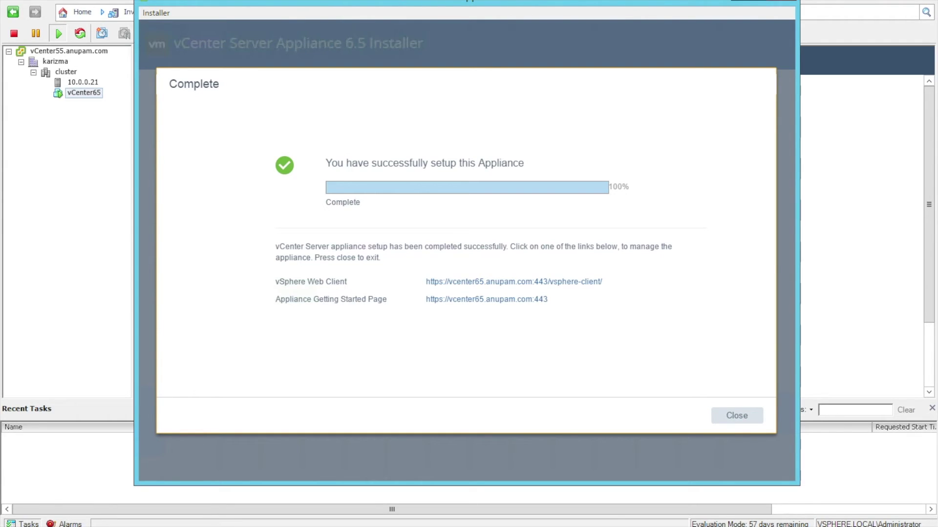
{"action": "left_click", "coordinate": [481, 282]}
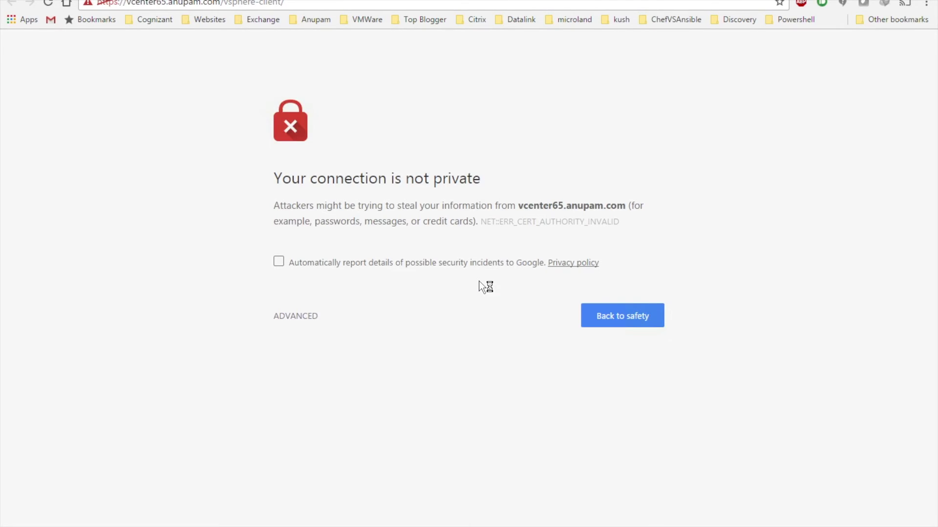
- Bypass the certificate warning and log in with the SSO administrator user name and password
{"action": "left_click", "coordinate": [293, 318]}
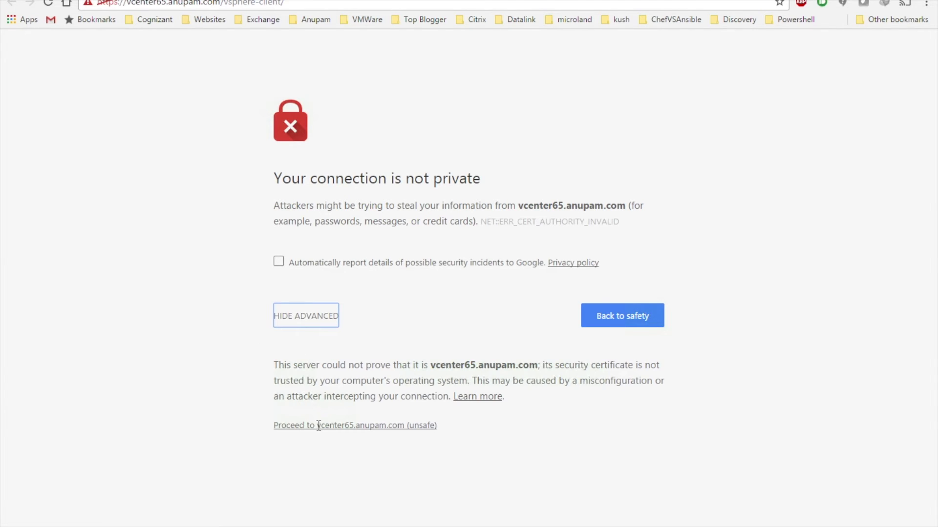
{"action": "left_click", "coordinate": [318, 429]}
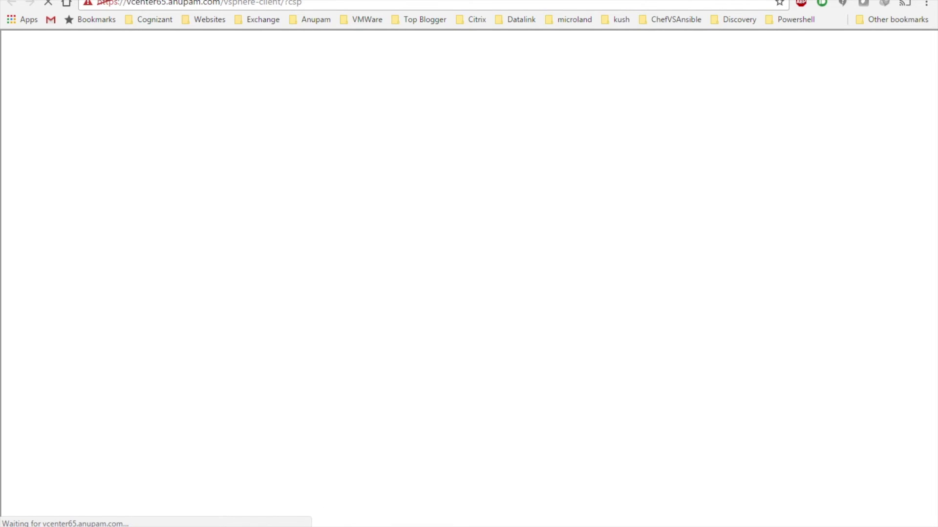
{"action": "mouse_move", "coordinate": [375, 526]}
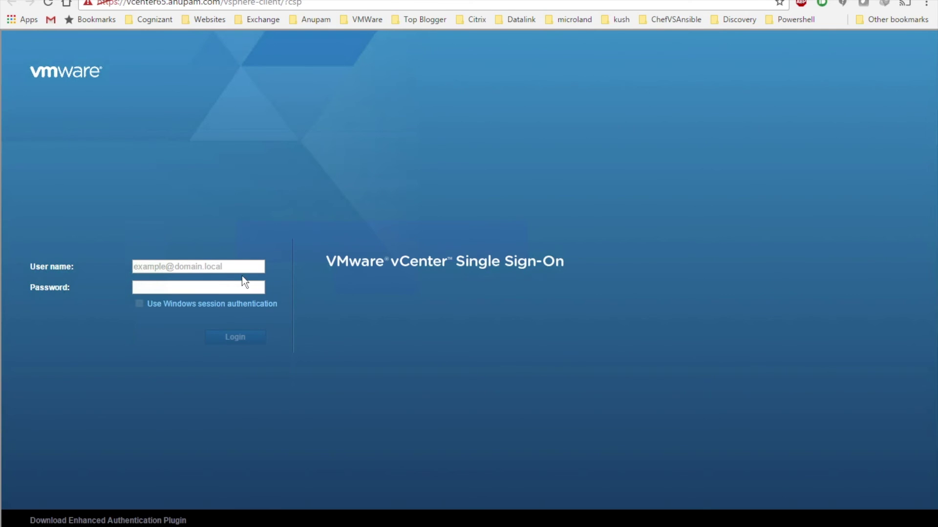
{"action": "left_click", "coordinate": [224, 267]}
{"action": "type", "text": "administrtor"}
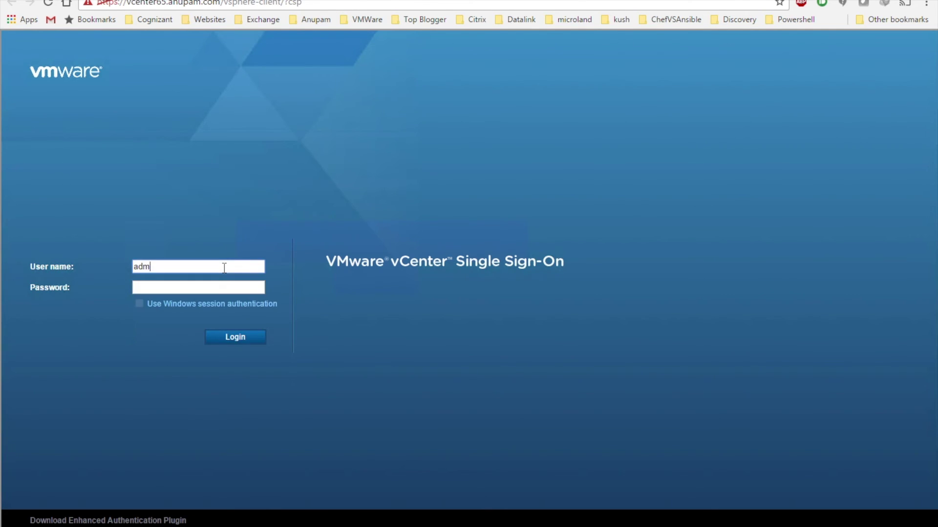
{"action": "key", "text": "BackSpace"}
{"action": "key", "text": "BackSpace"}
{"action": "key", "text": "BackSpace"}
{"action": "key", "text": "BackSpace"}
{"action": "type", "text": "rator@anupam.local"}
{"action": "key", "text": "Tab"}
{"action": "type", "text": "***********"}
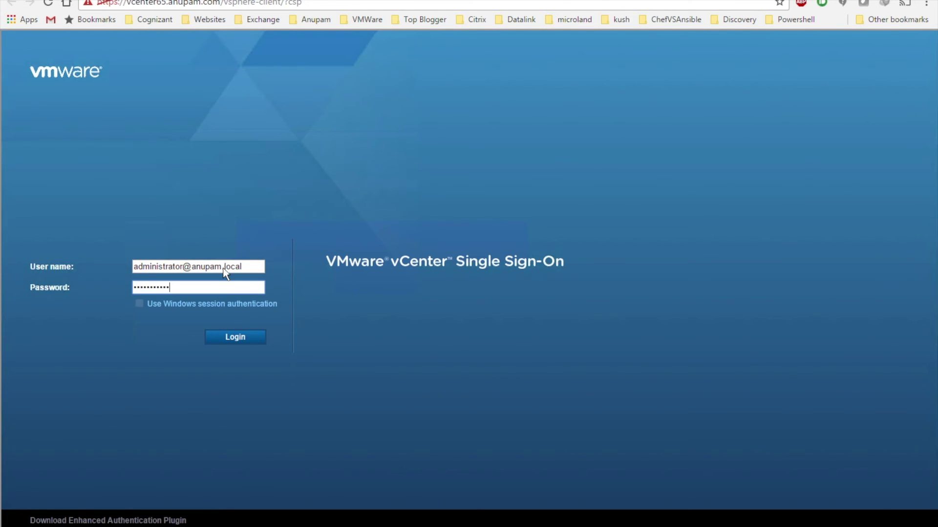
{"action": "key", "text": "Return"}
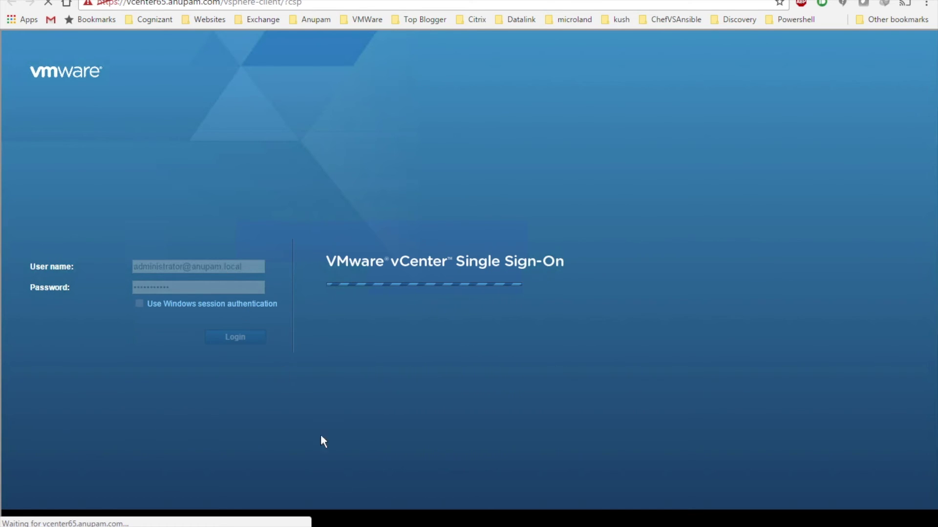
{"action": "key", "text": "alt+Tab"}
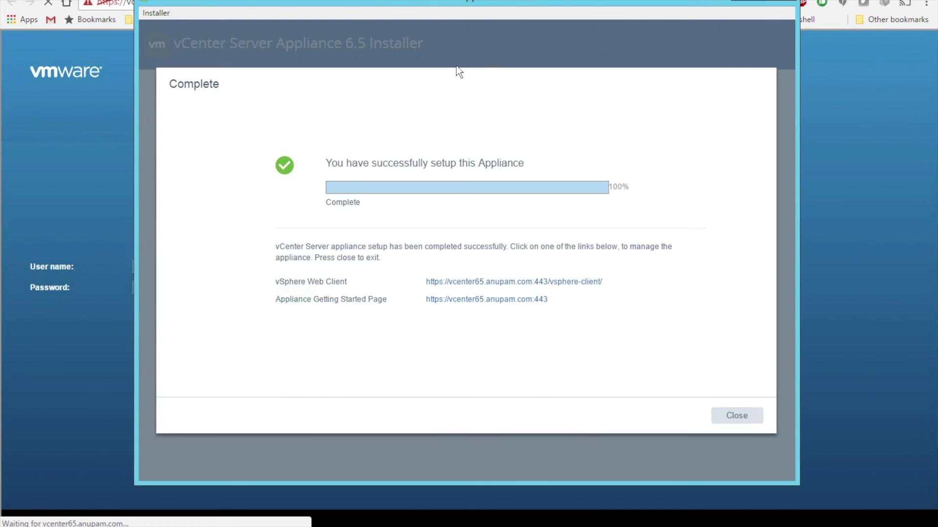
- Close the completed installer and return to the VM showing vCenter65's summary
{"action": "left_click", "coordinate": [748, 419]}
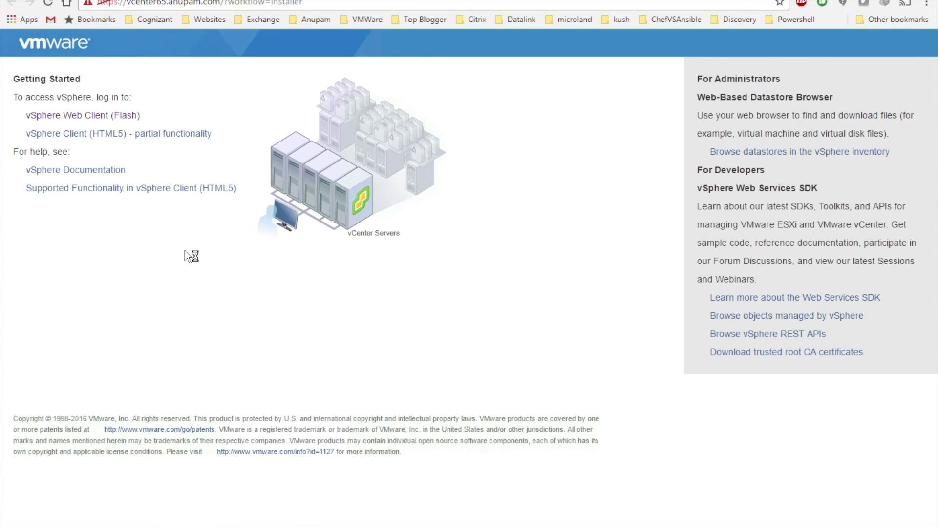
{"action": "key", "text": "ctrl+Left"}
{"action": "key", "text": "ctrl+Right"}
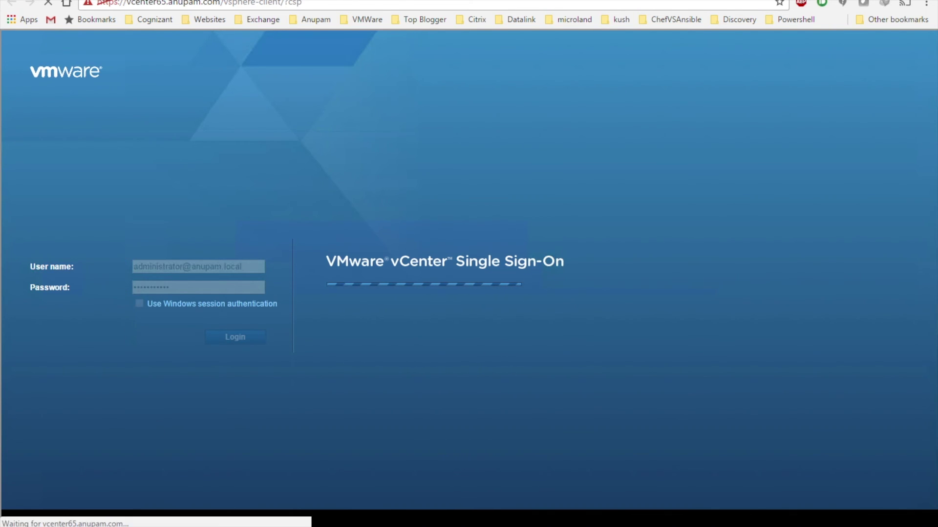
{"action": "mouse_move", "coordinate": [362, 508]}
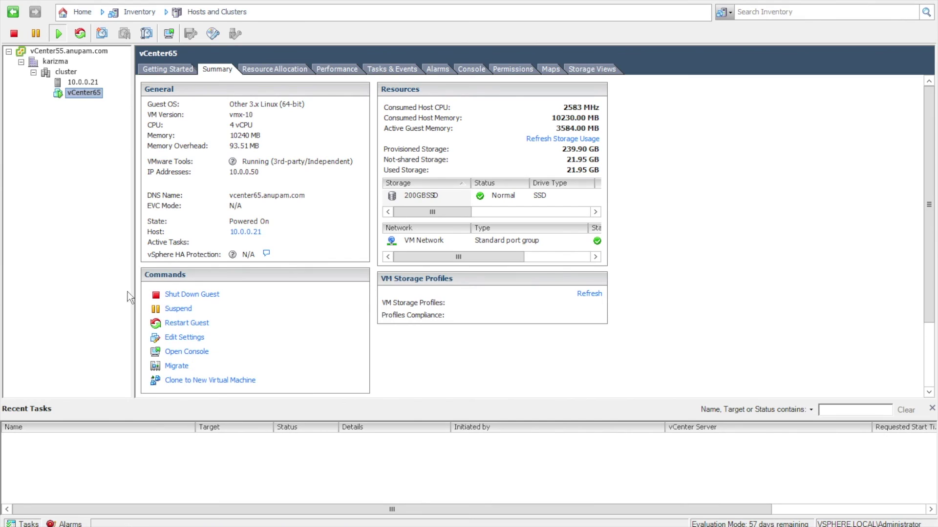
- Open vCenter65's console and enlarge it to show the appliance's configuration URLs
{"action": "left_click", "coordinate": [169, 33]}
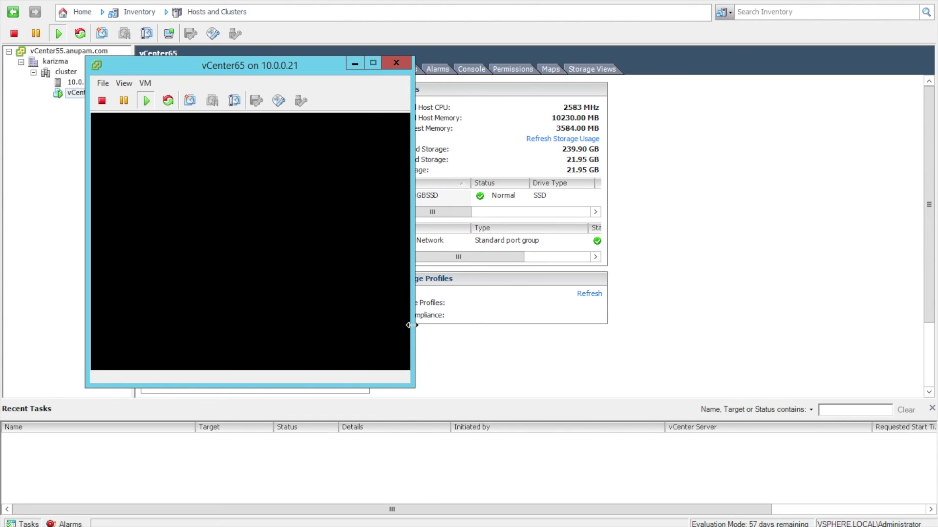
{"action": "left_click_drag", "start_coordinate": [413, 389], "coordinate": [540, 447]}
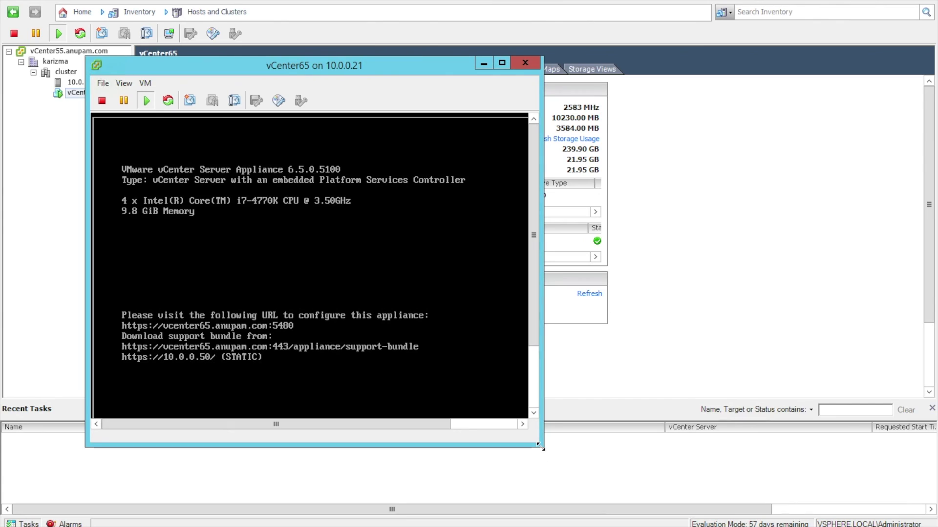